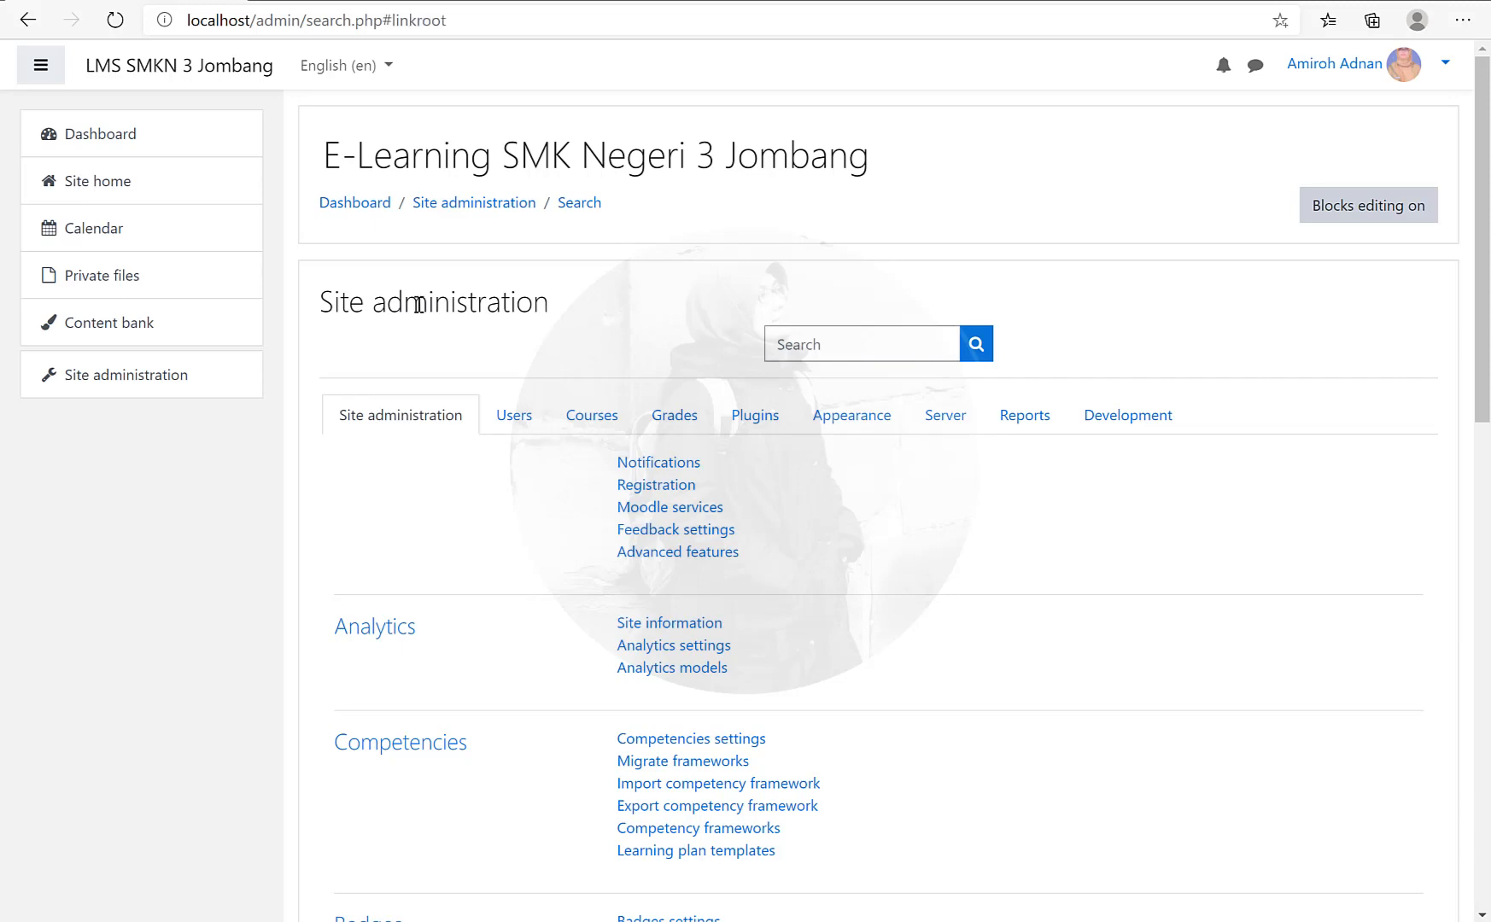
# Step: Open the form for adding a new course category from the site's course administration
pyautogui.click(592, 415)
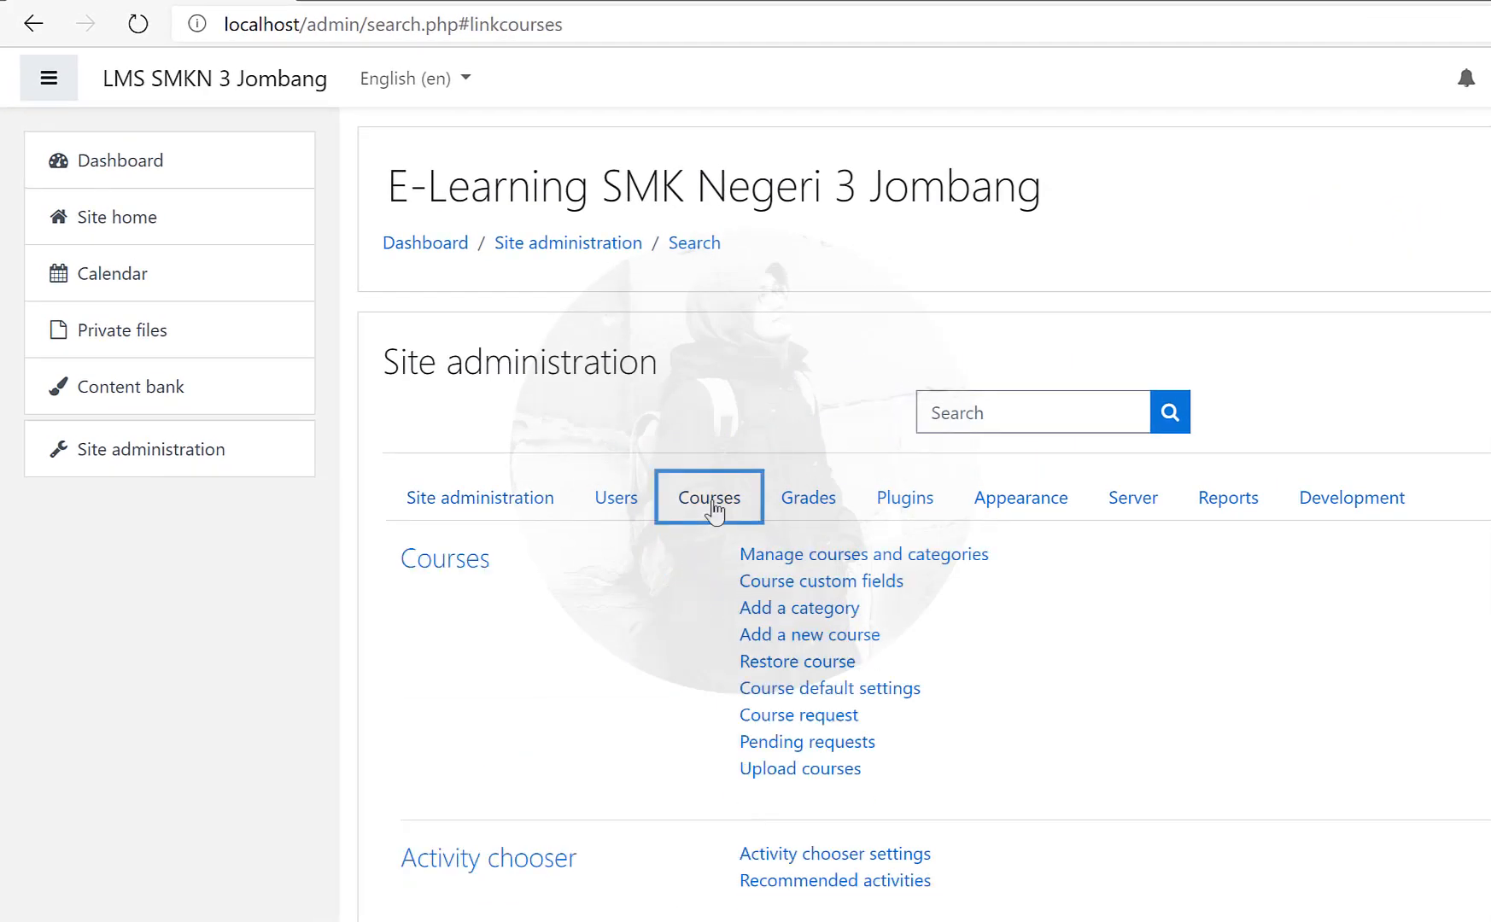
pyautogui.click(780, 427)
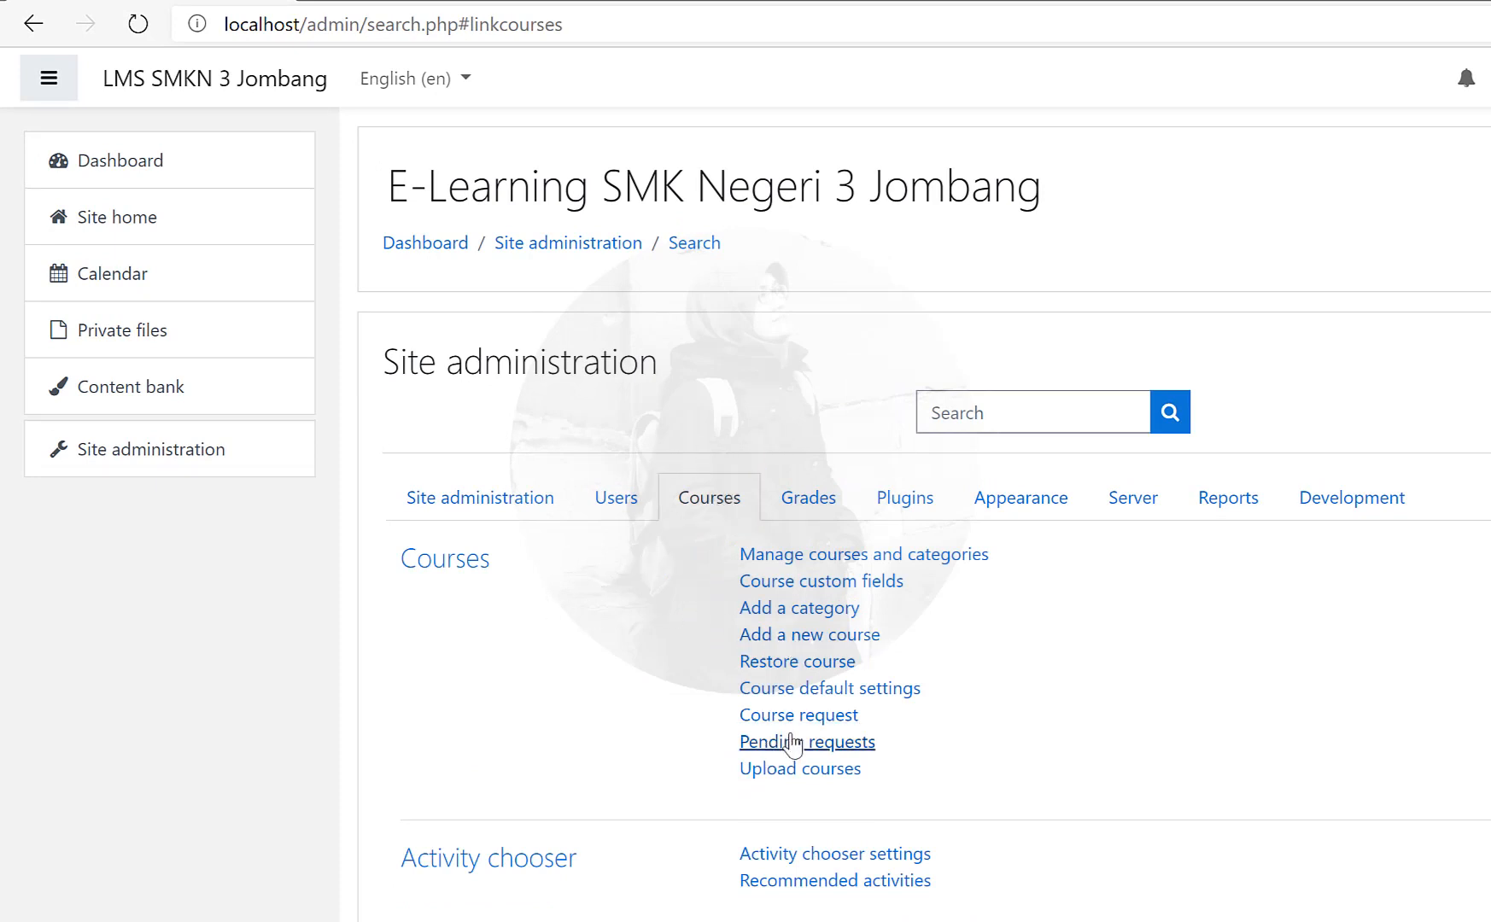
pyautogui.scroll(-2, 933, 839)
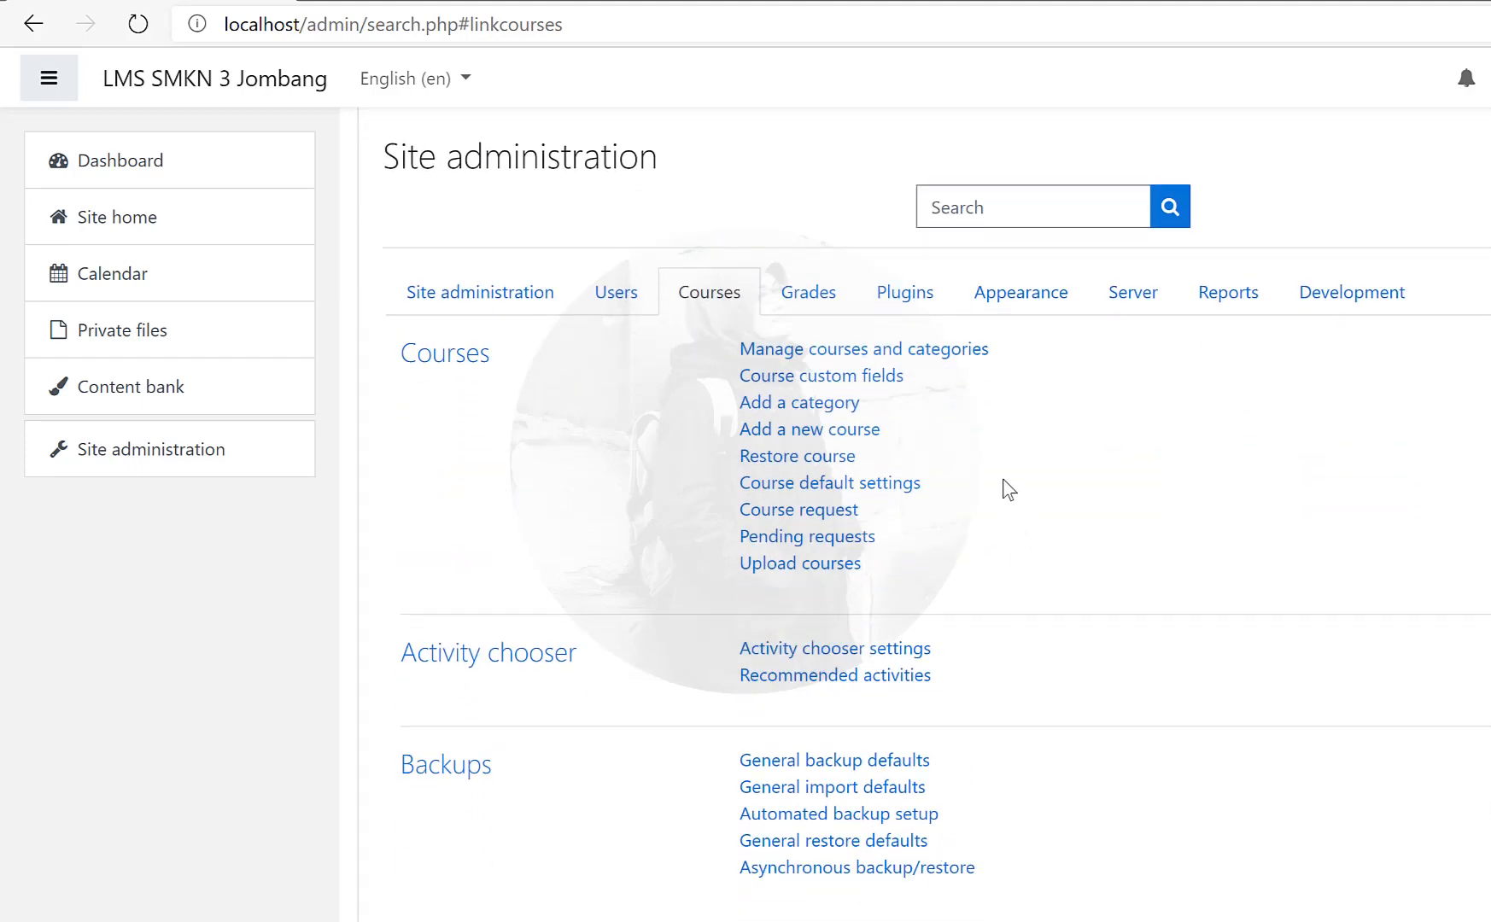
pyautogui.click(842, 410)
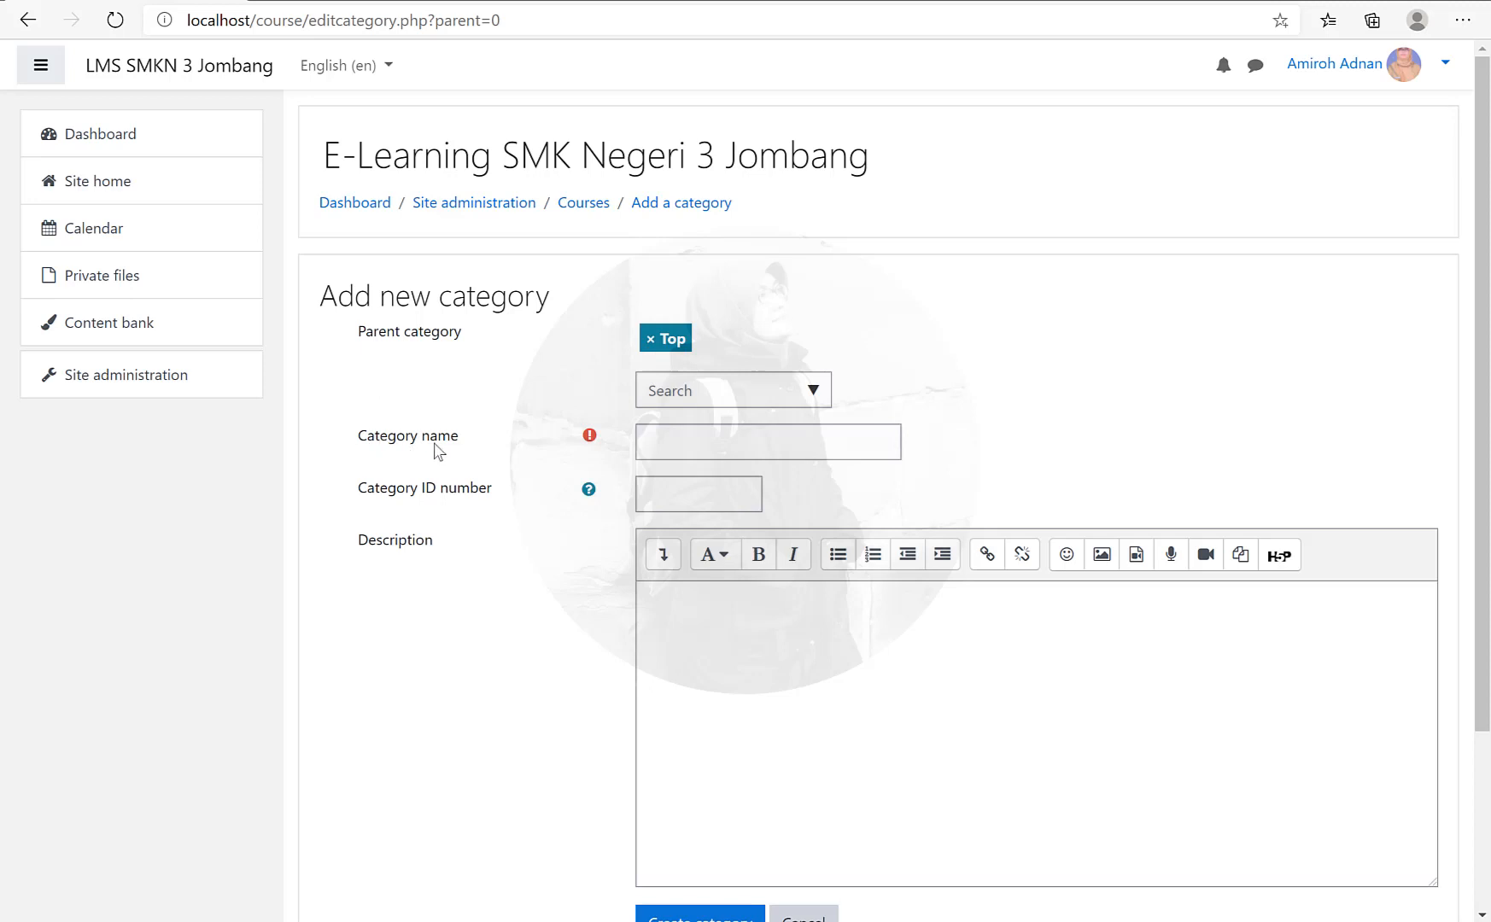
# Step: Name the new top-level category "Tahun Pelajaran 2020-2021"
pyautogui.click(684, 442)
pyautogui.write('Tahun Pelajaran')
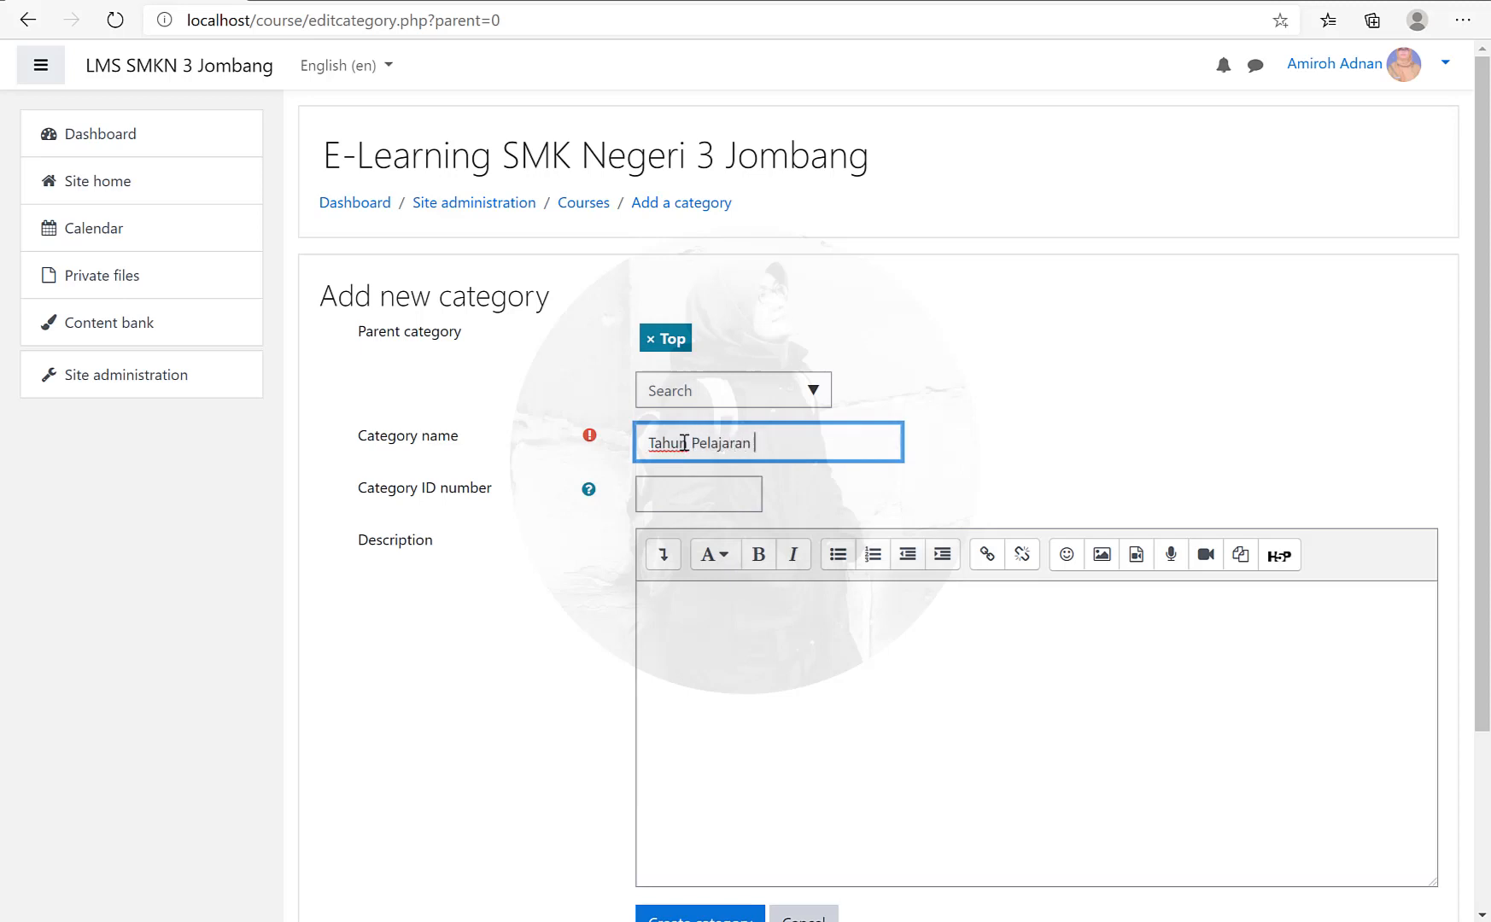
pyautogui.write('2020-2021')
pyautogui.click(803, 502)
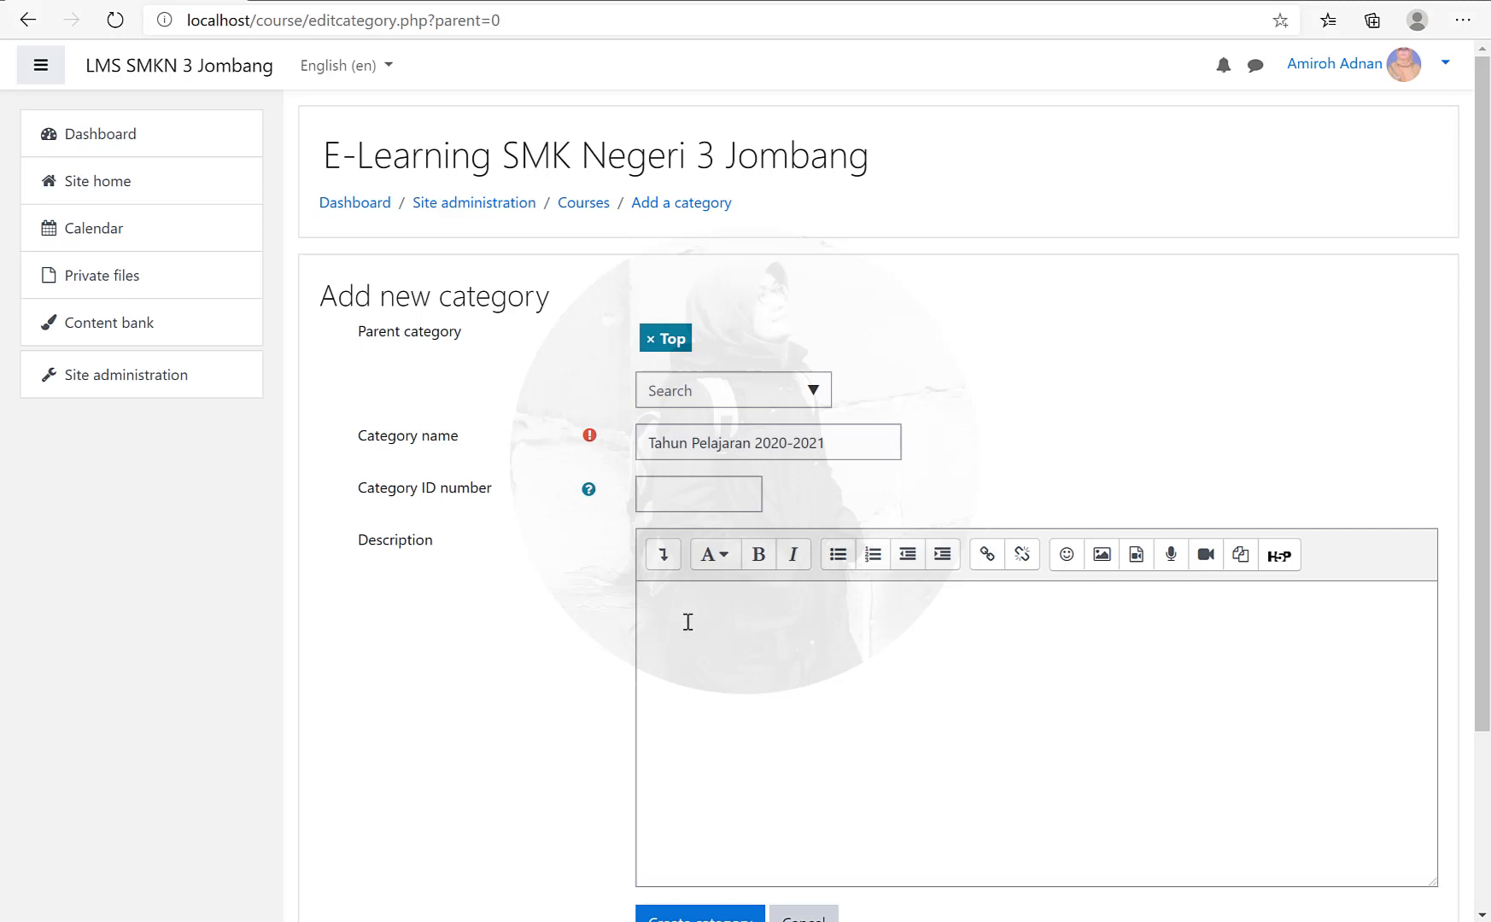
# Step: Enter the description "Pembelajaran Tahun Ajaran 2020-2021" and create the category
pyautogui.click(749, 637)
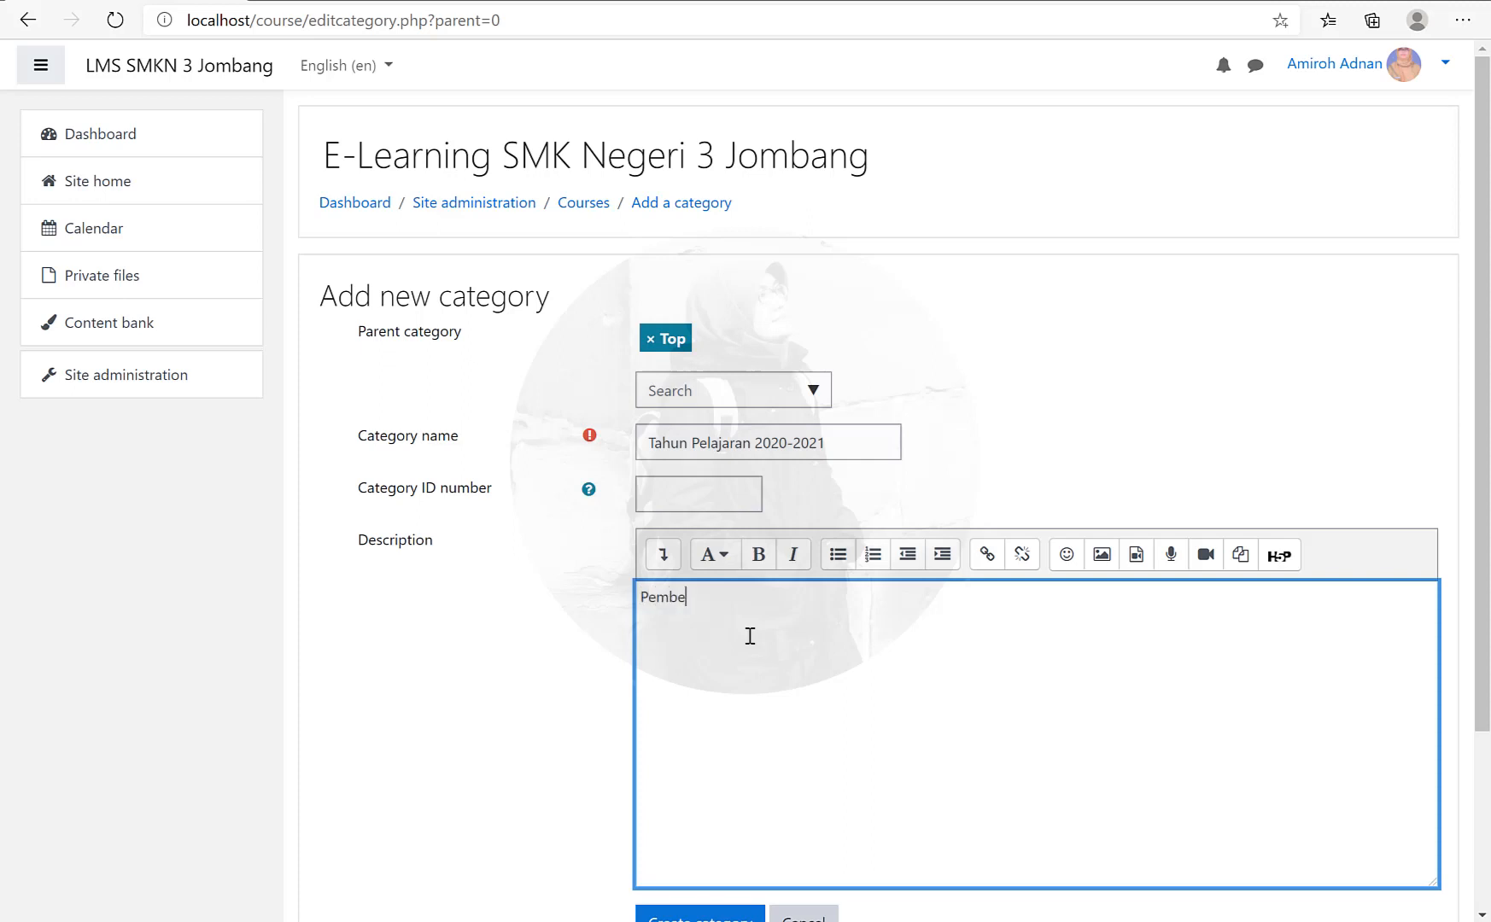
pyautogui.write('Pembelajaran Tahun Ajaran 2020-2021')
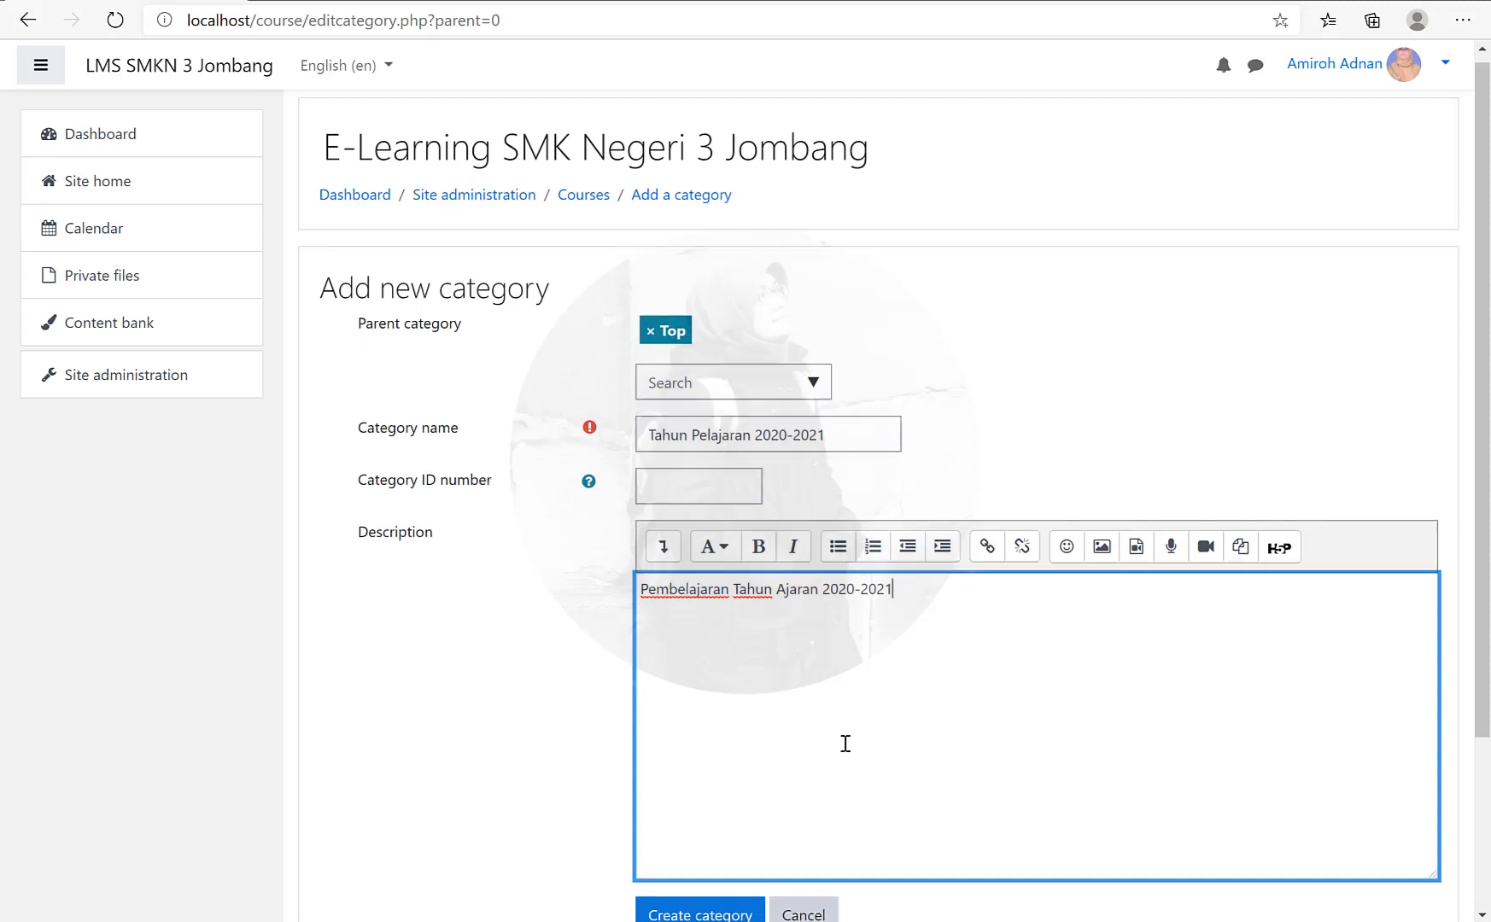
pyautogui.scroll(-3, 845, 742)
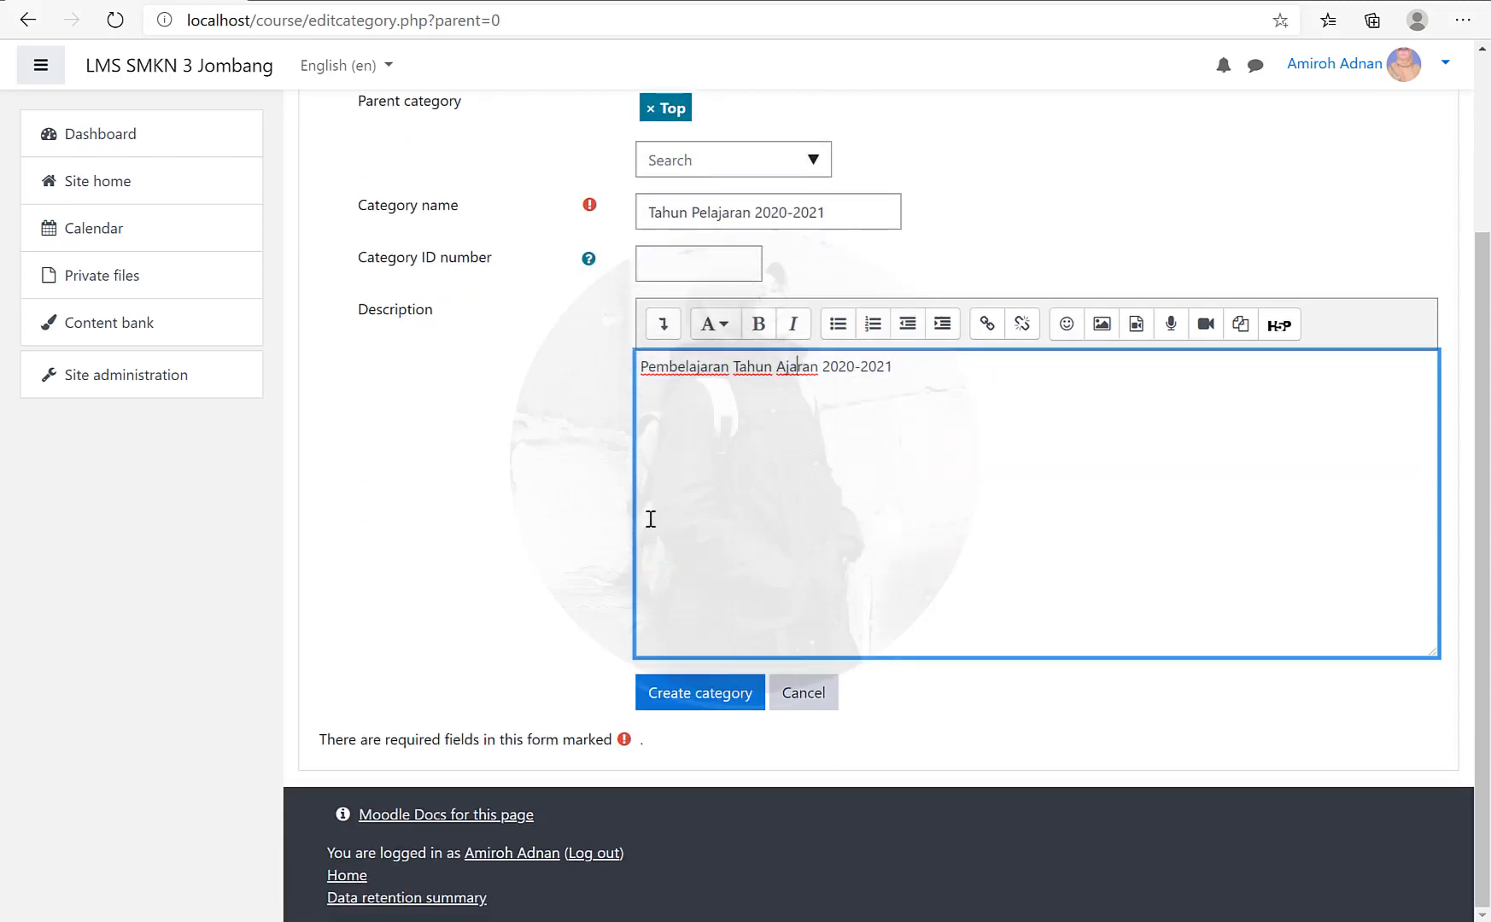
pyautogui.click(689, 699)
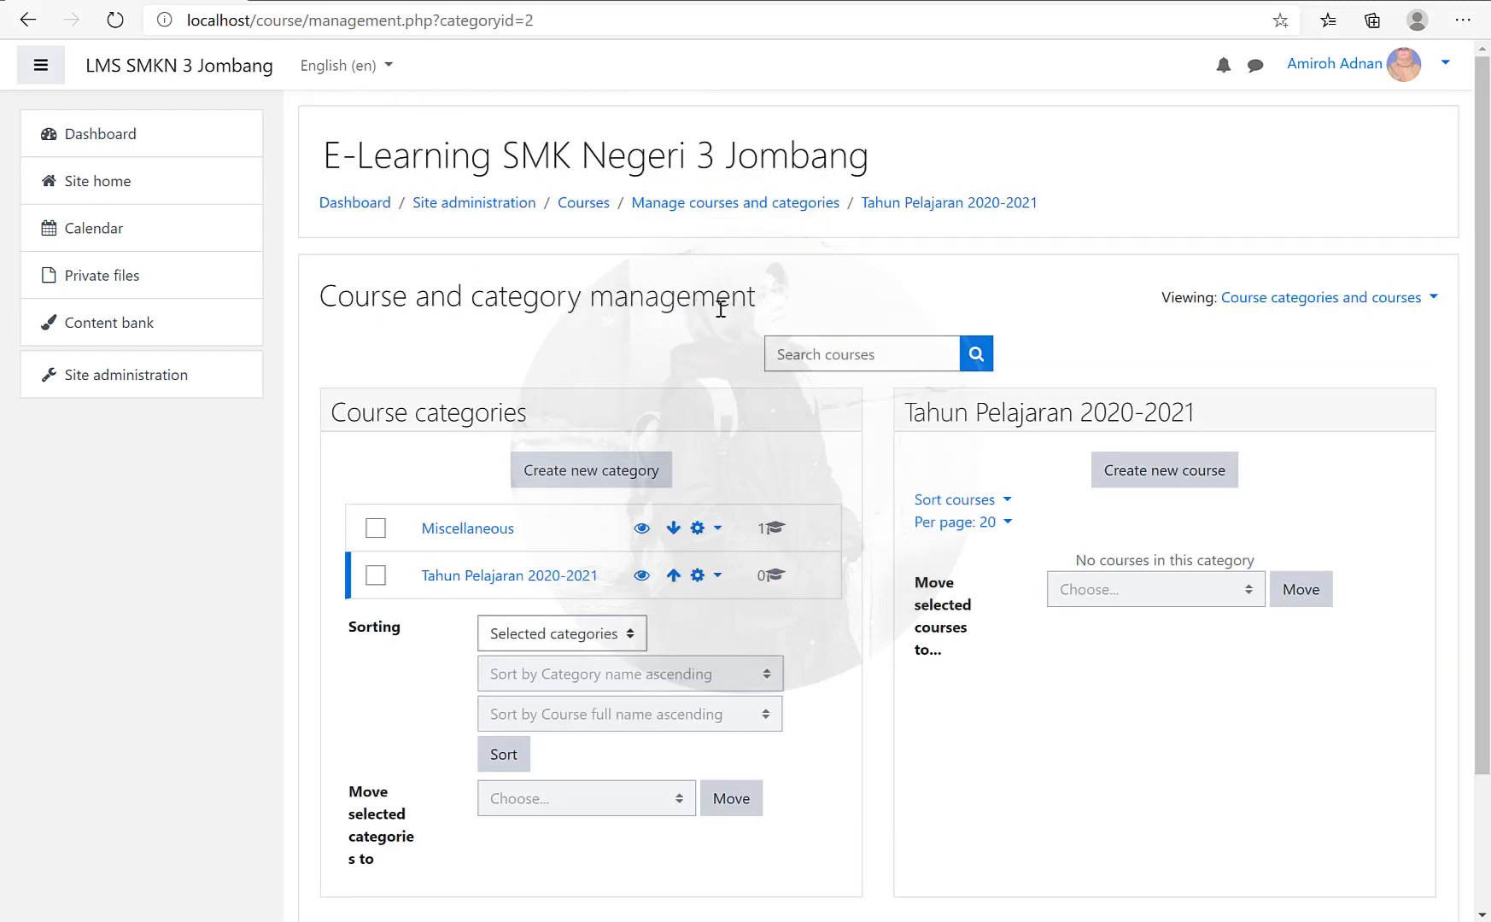
# Step: Sort the selected Tahun Pelajaran 2020-2021 category by category name descending and course full name ascending
pyautogui.scroll(-3, 526, 560)
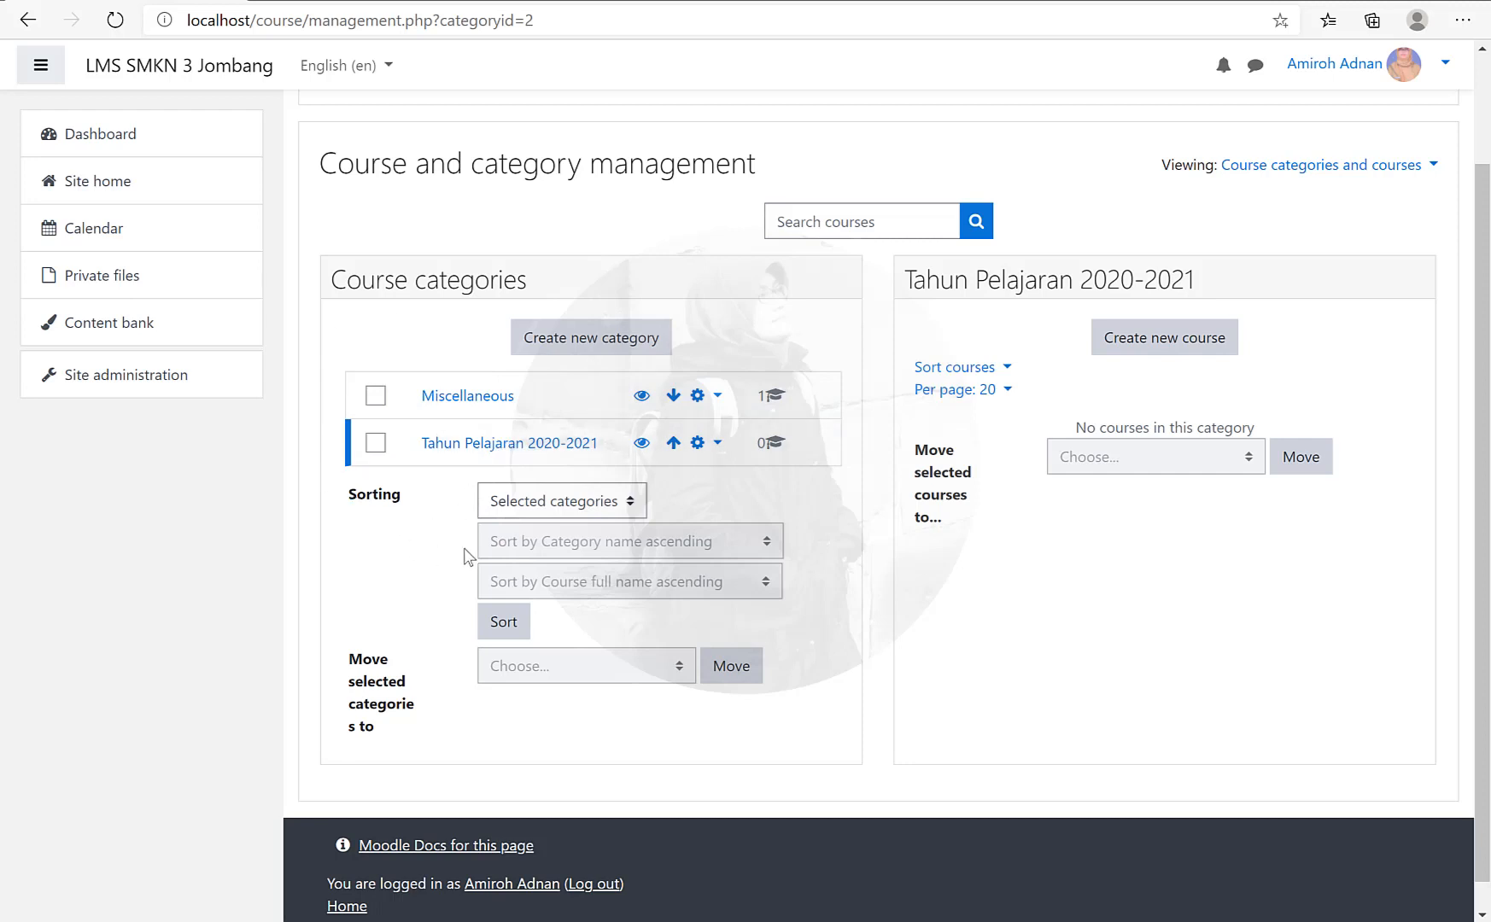
pyautogui.click(376, 444)
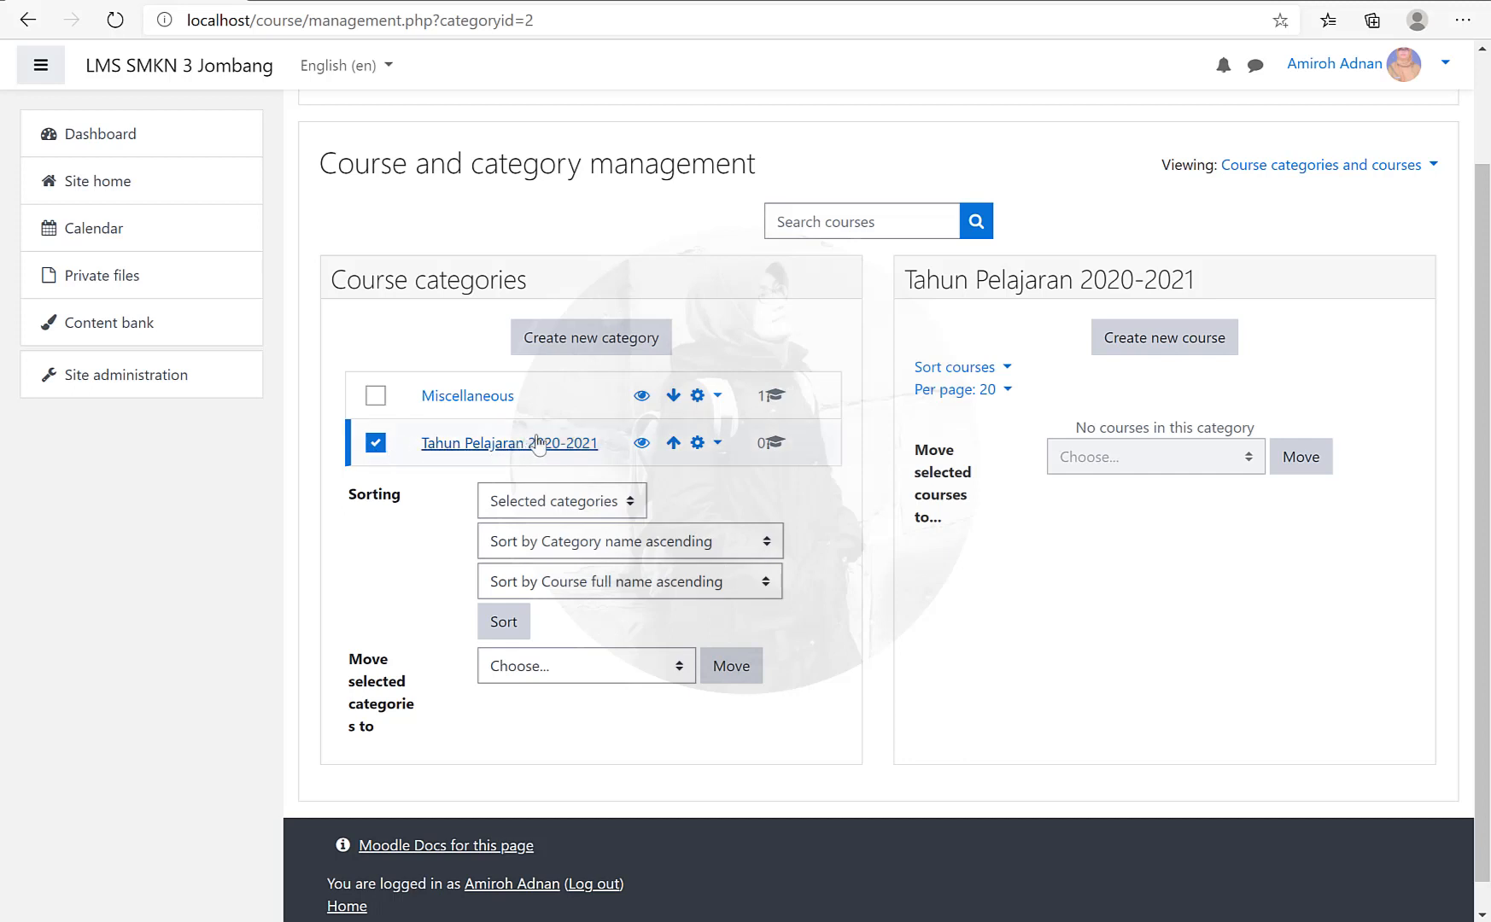
pyautogui.click(692, 546)
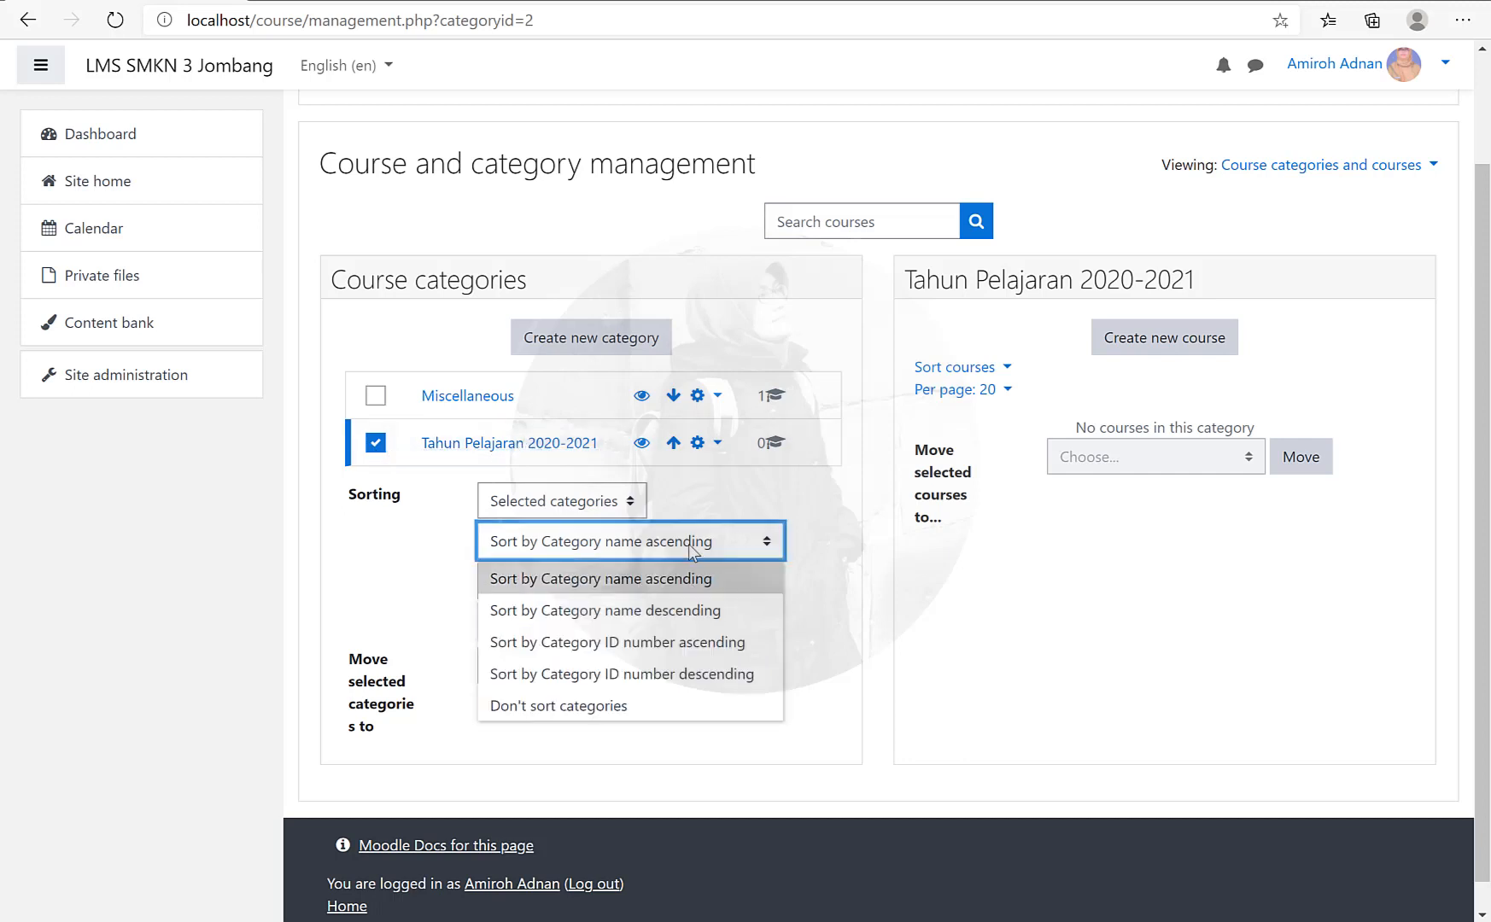
pyautogui.click(688, 610)
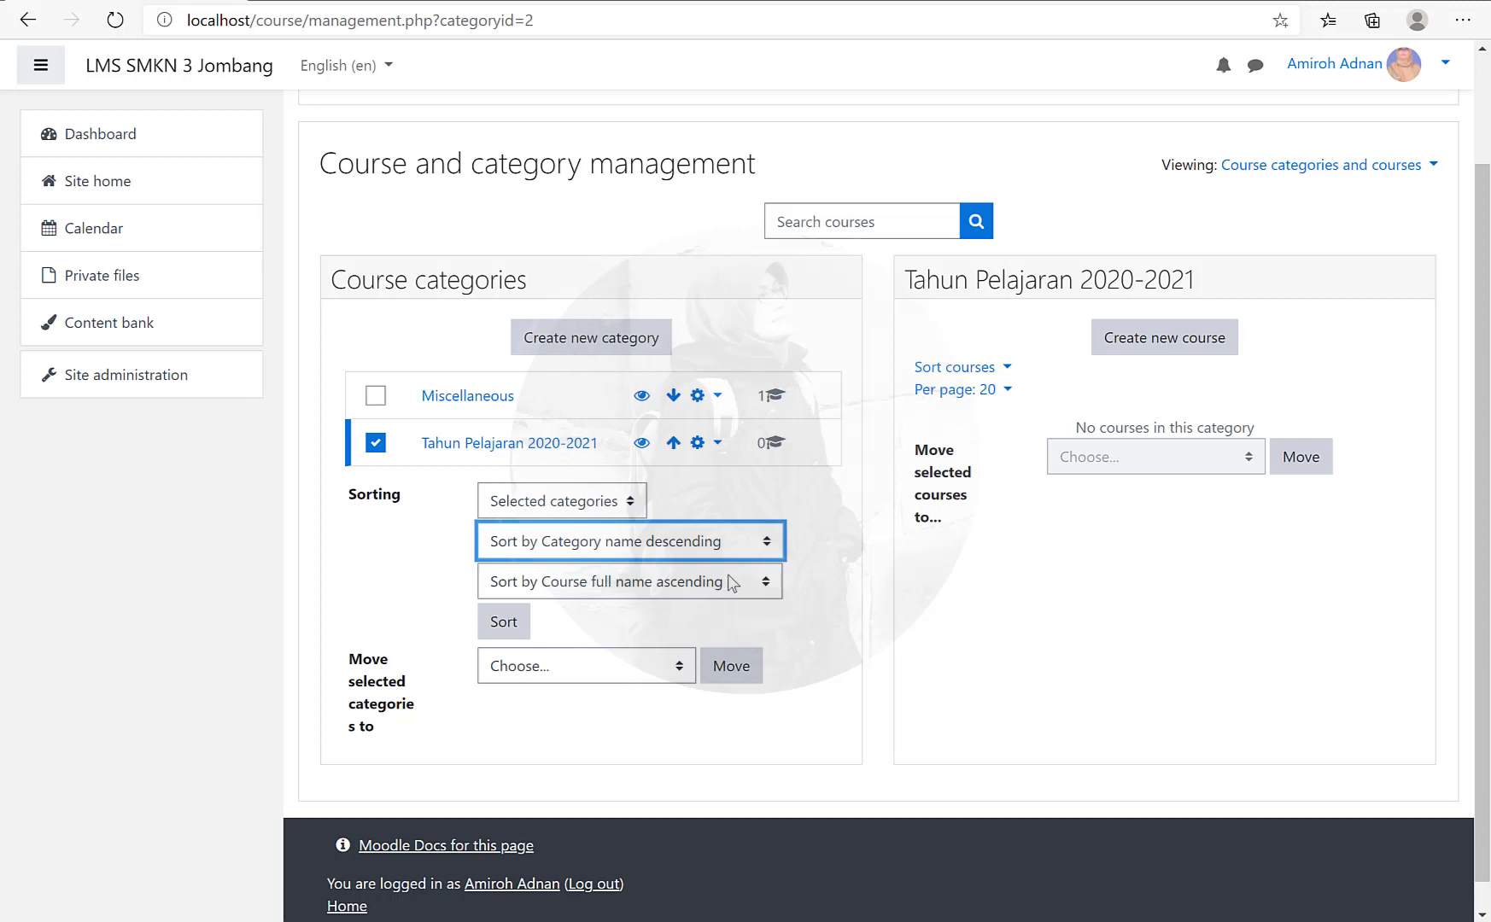
pyautogui.click(836, 596)
pyautogui.click(511, 632)
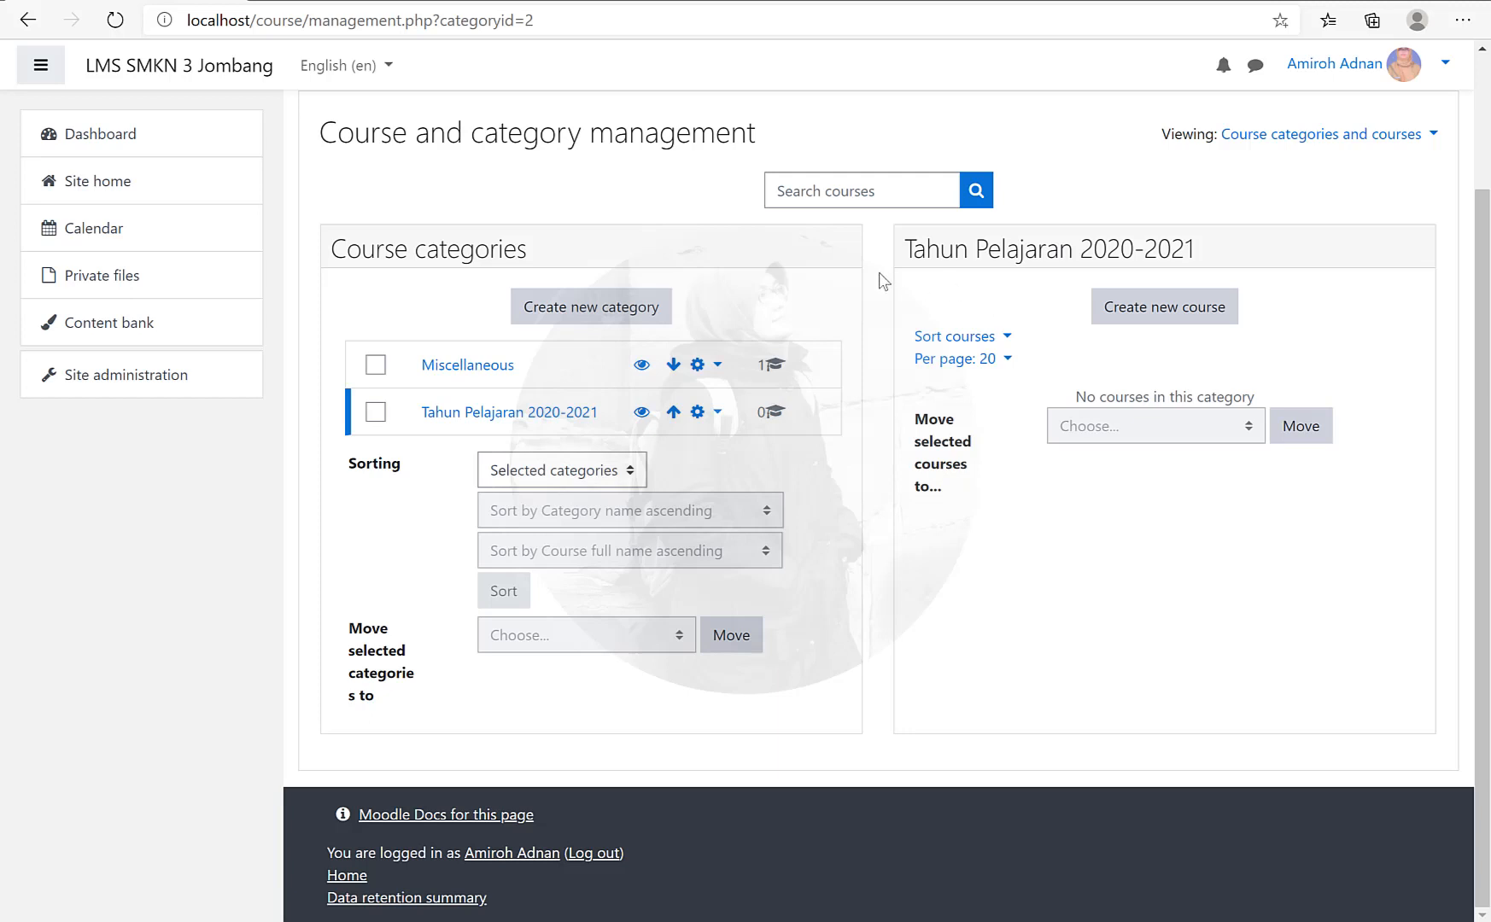
# Step: Start another new category and choose Tahun Pelajaran 2020-2021 as its parent category
pyautogui.click(588, 316)
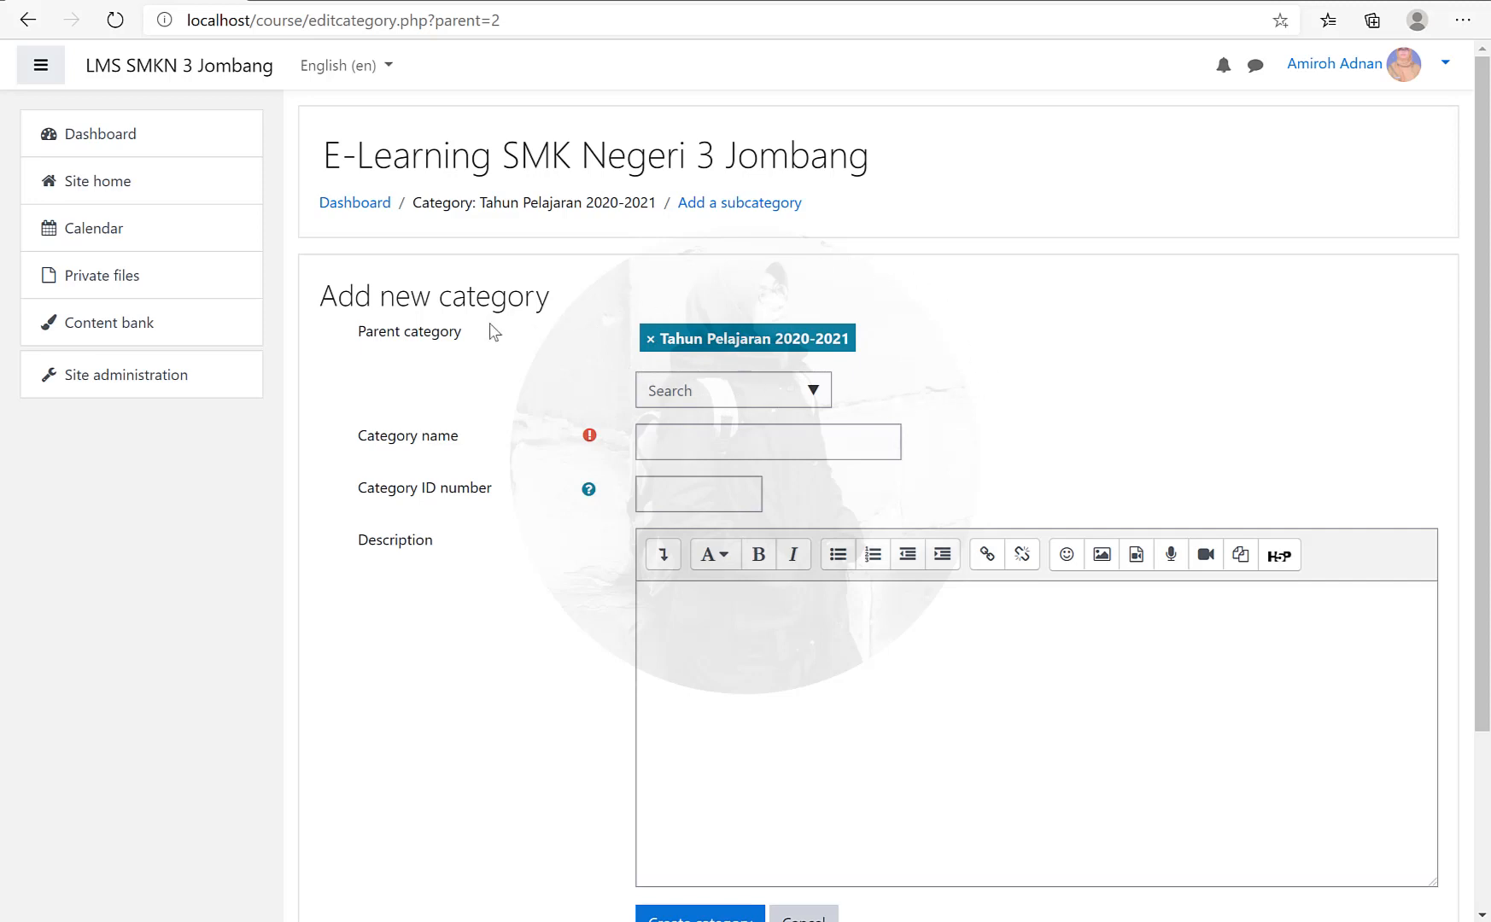
pyautogui.click(651, 340)
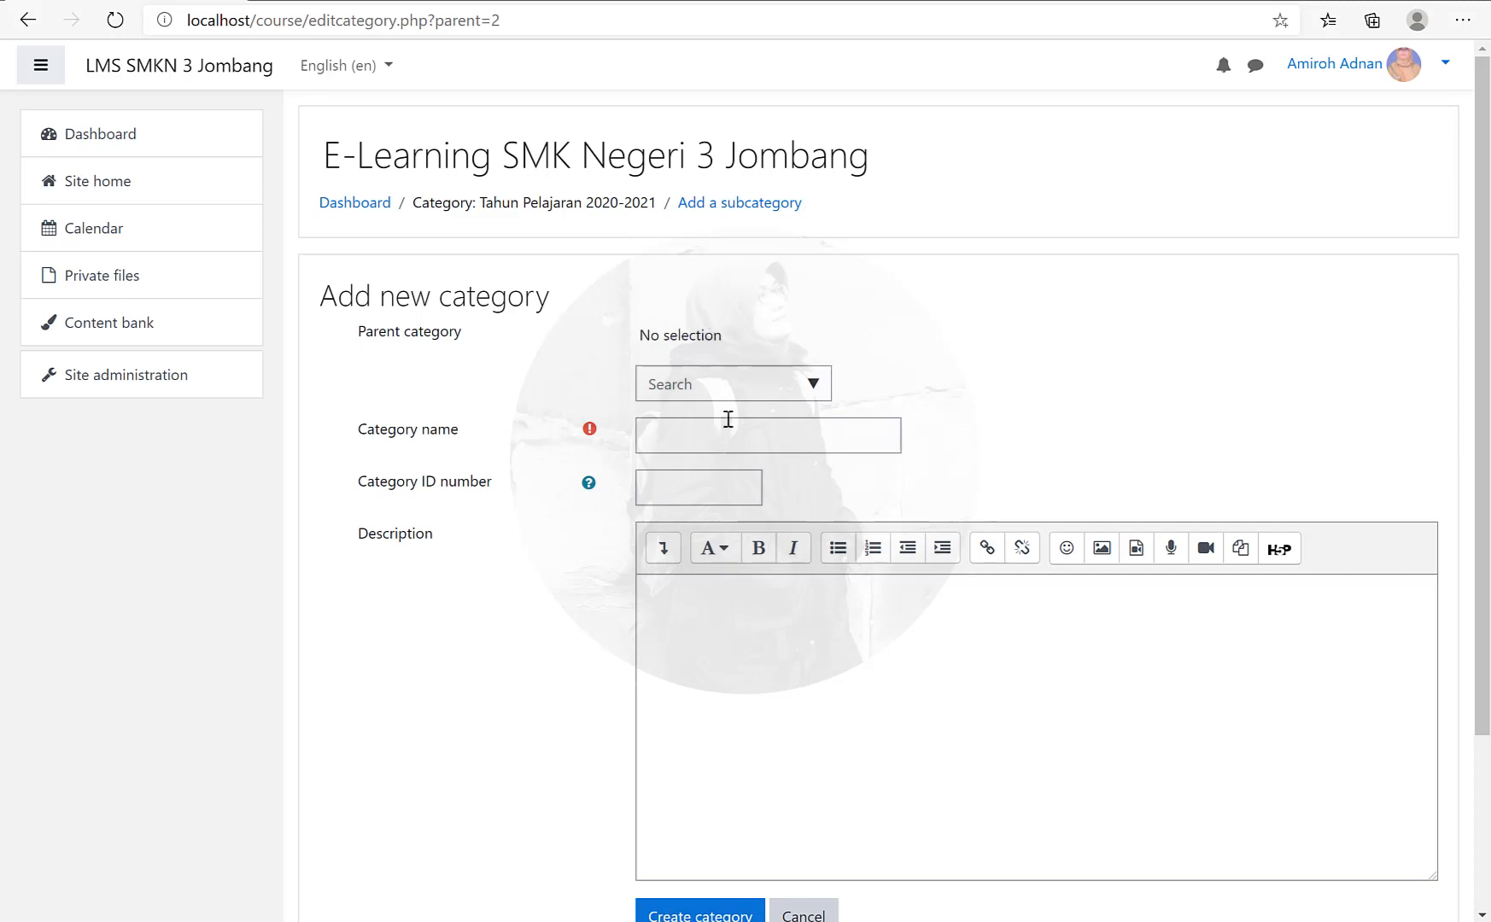
pyautogui.click(813, 391)
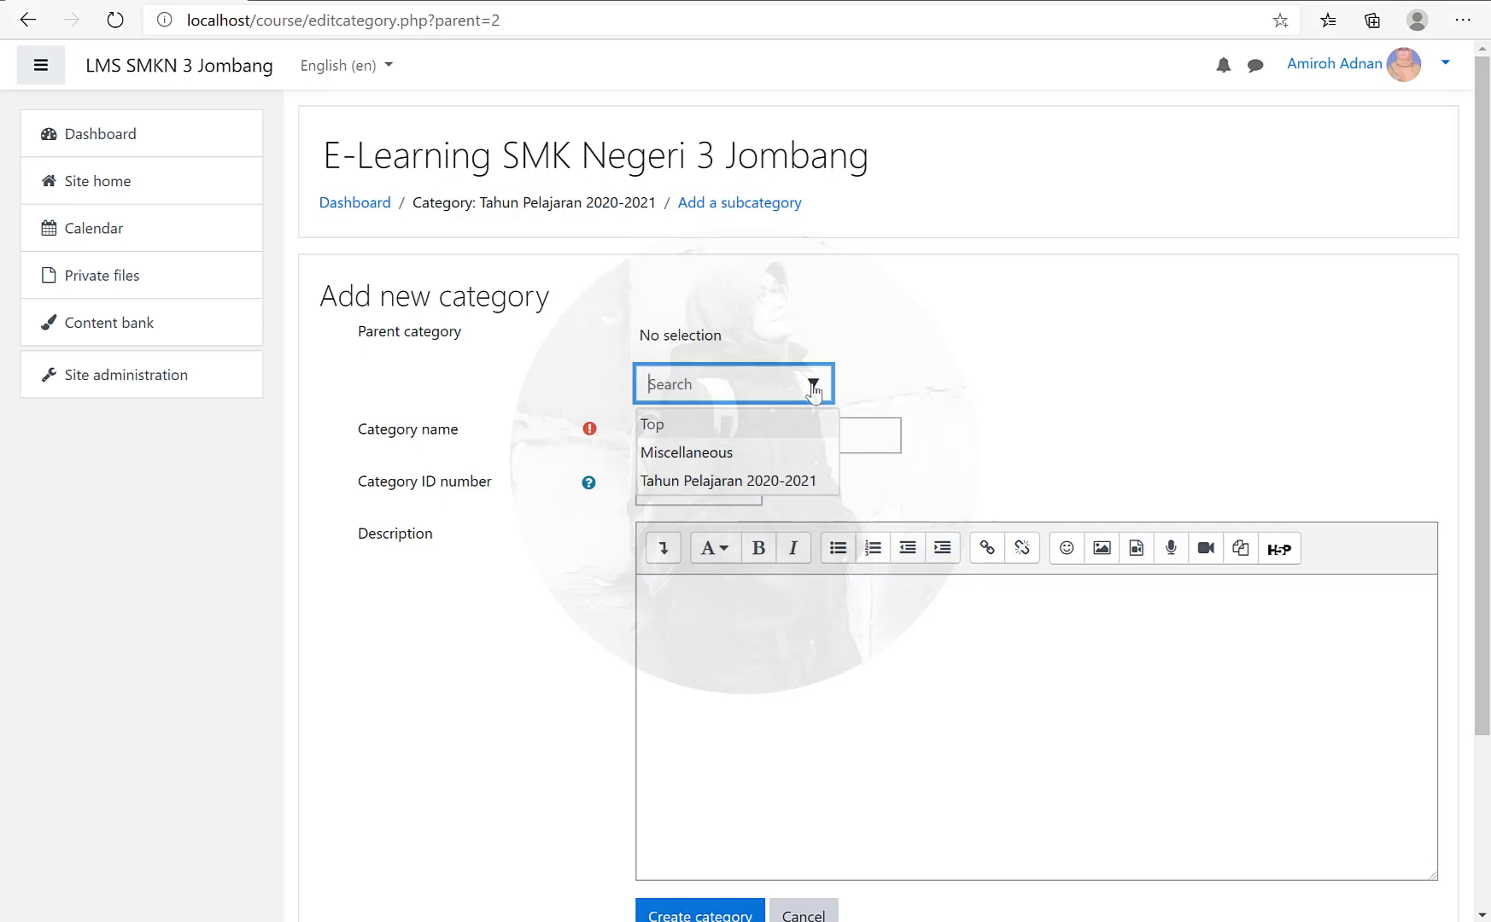
pyautogui.click(809, 483)
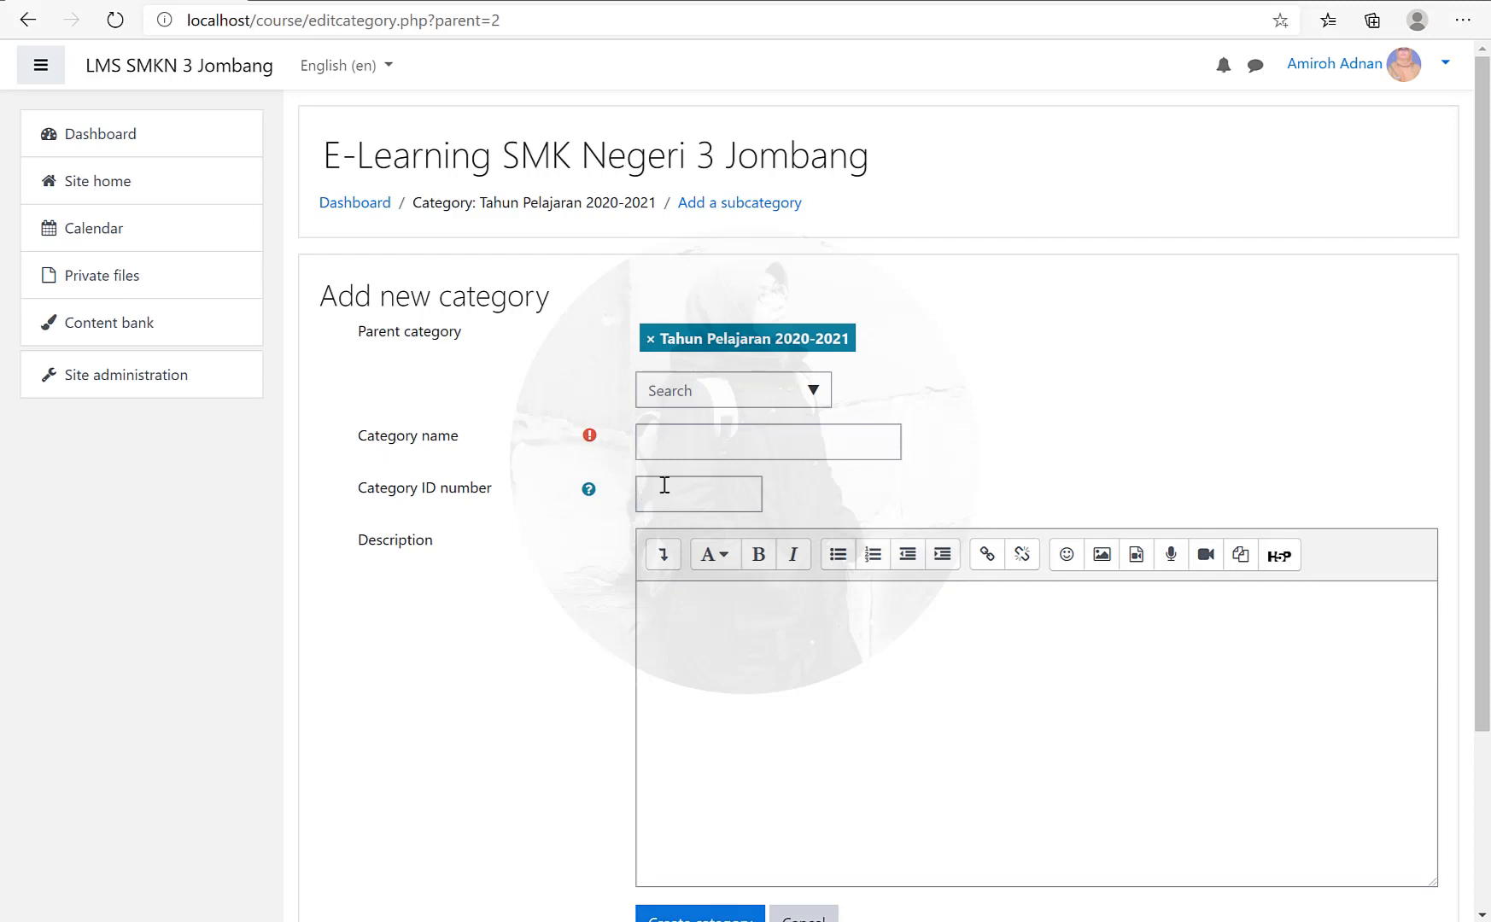
# Step: Enter the teacher's name followed by the degrees "S.Kom, M.Kom." as the subcategory name
pyautogui.click(660, 444)
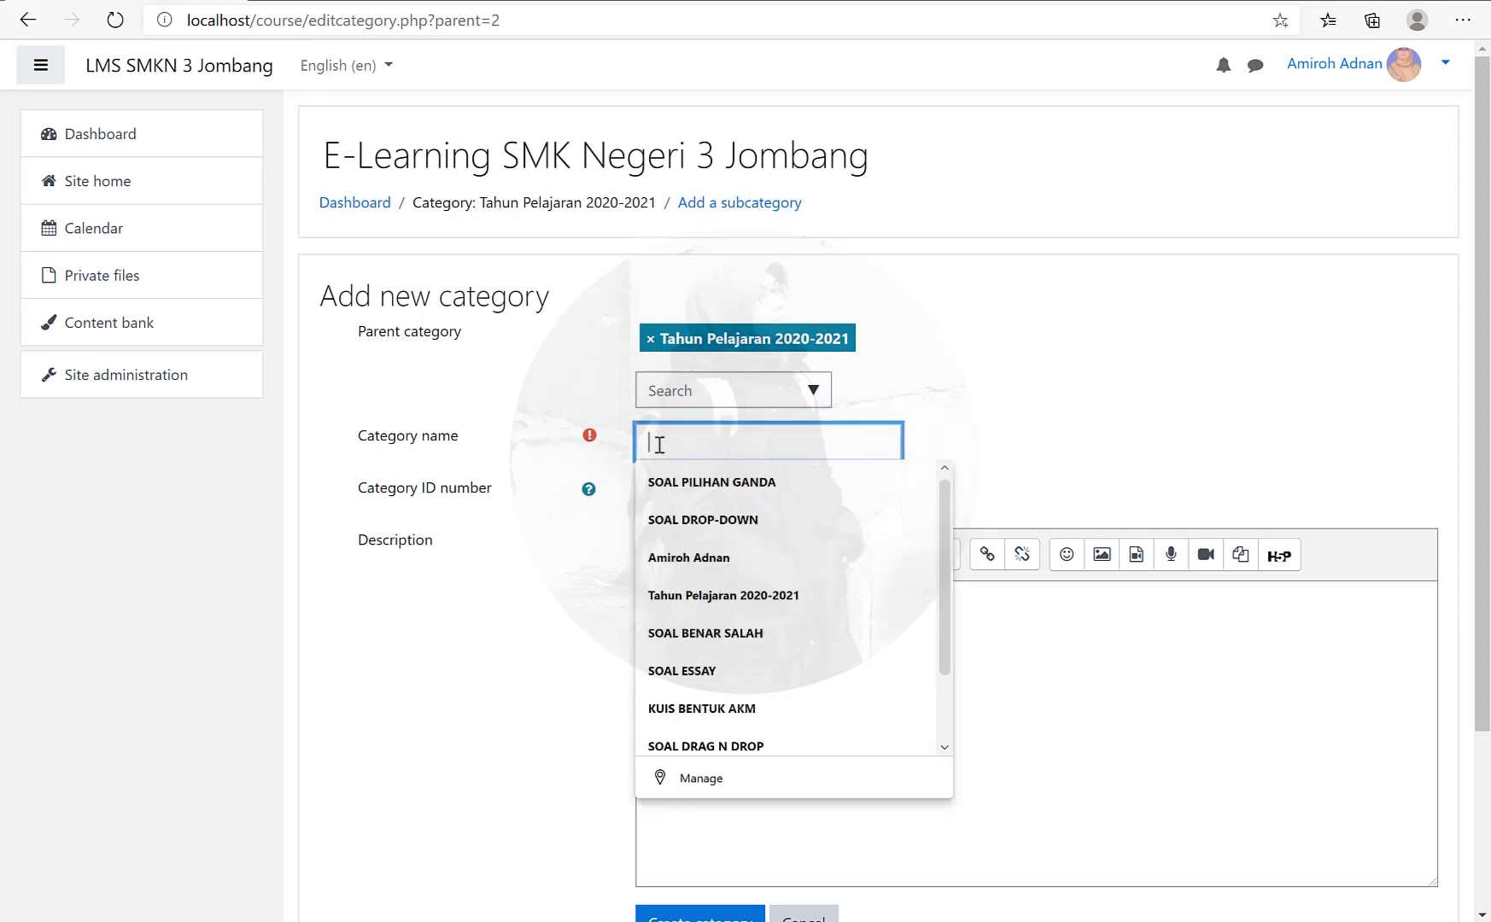
pyautogui.write('Amiroh')
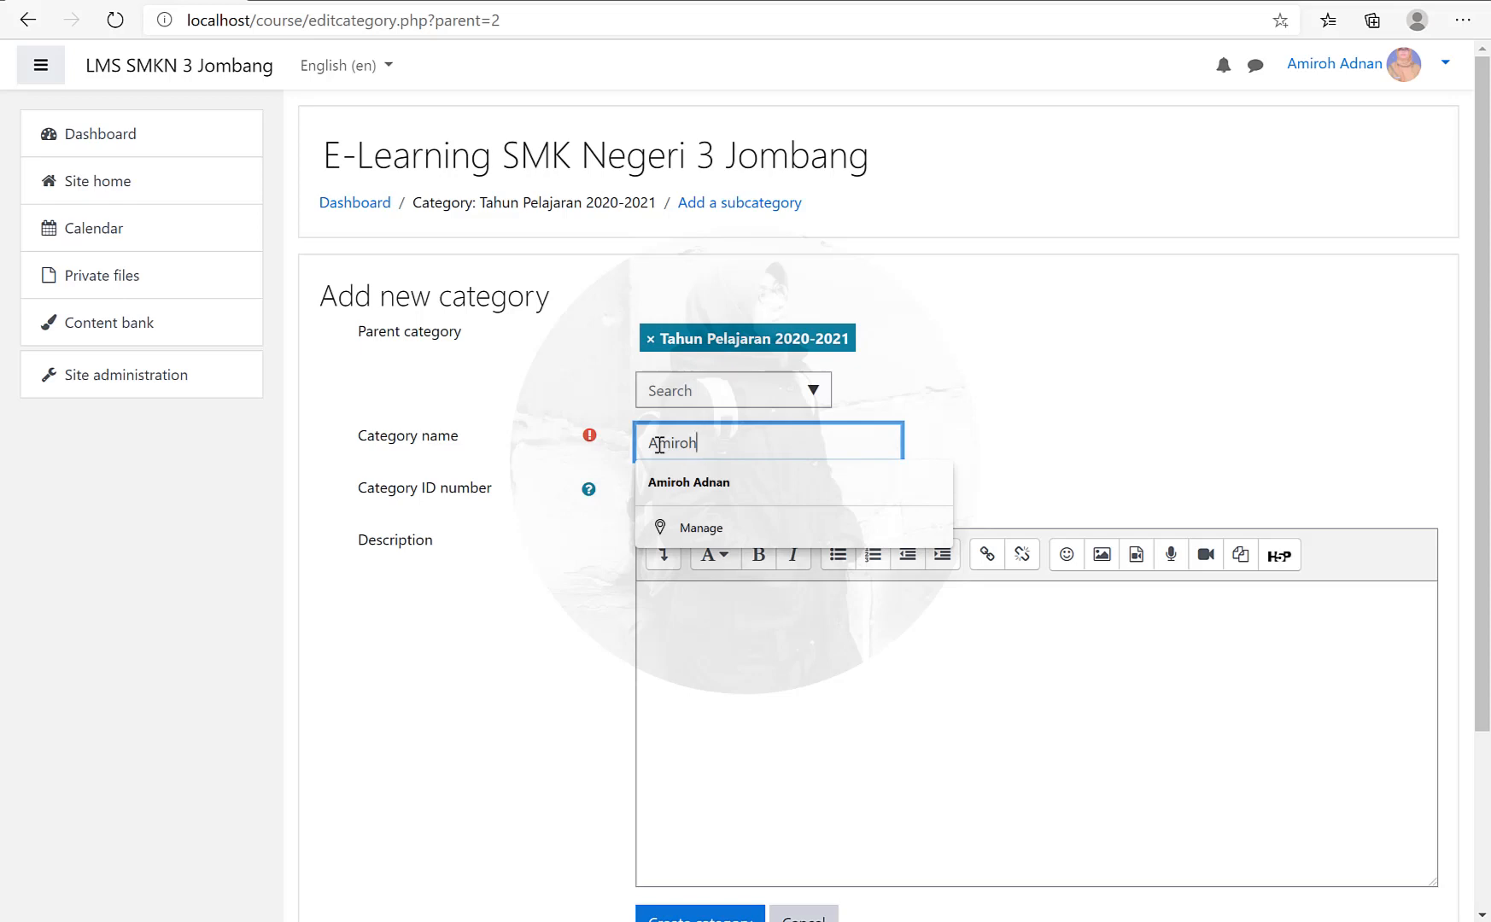
pyautogui.write(', S.Kom')
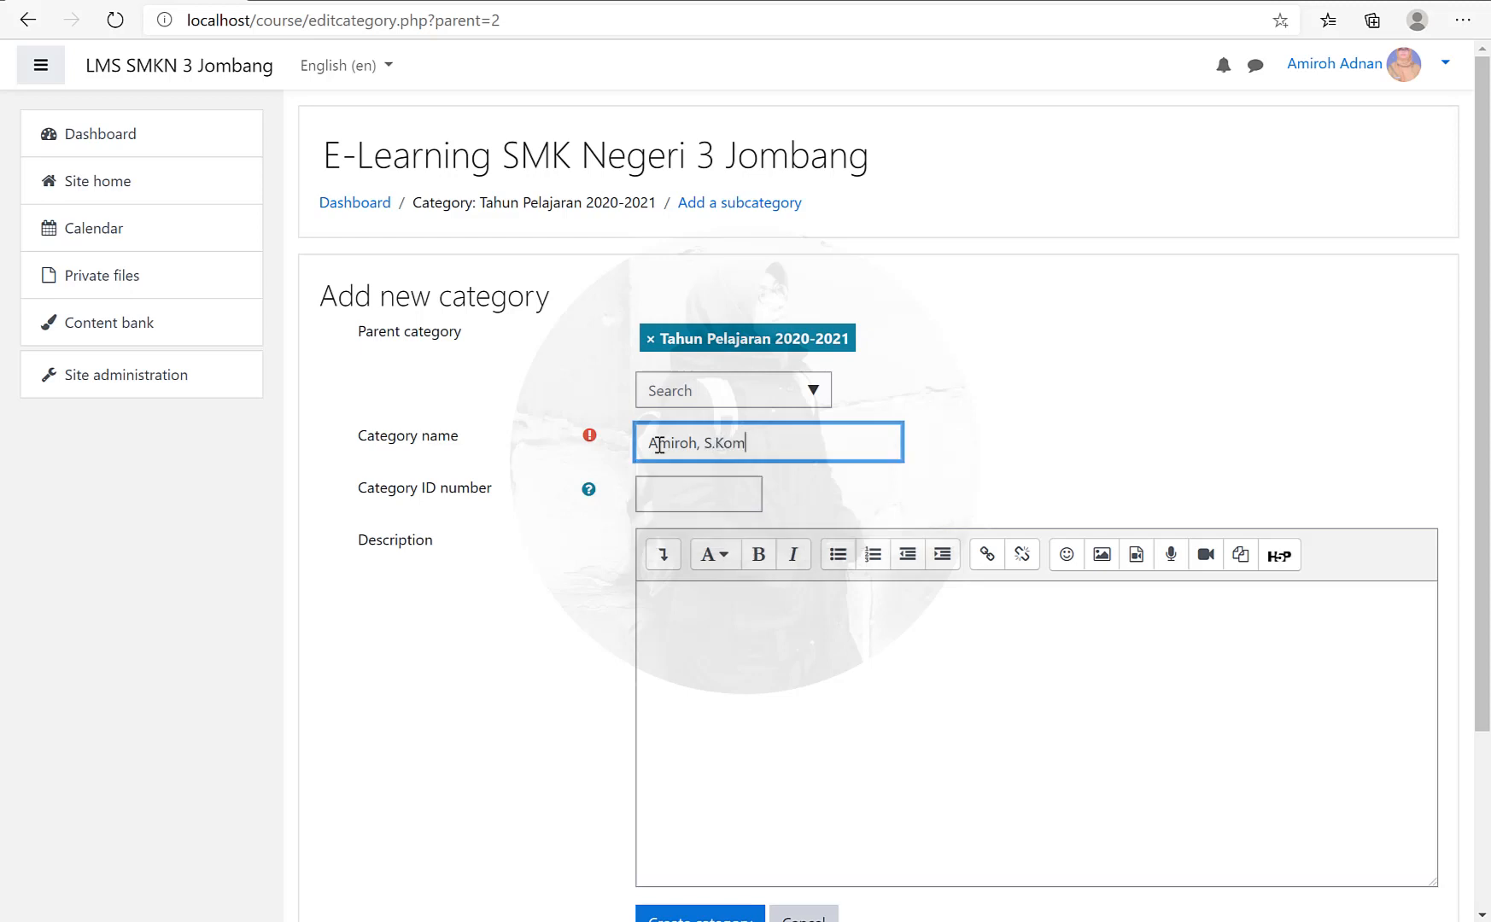
pyautogui.write(', M.Kom.')
pyautogui.click(1002, 456)
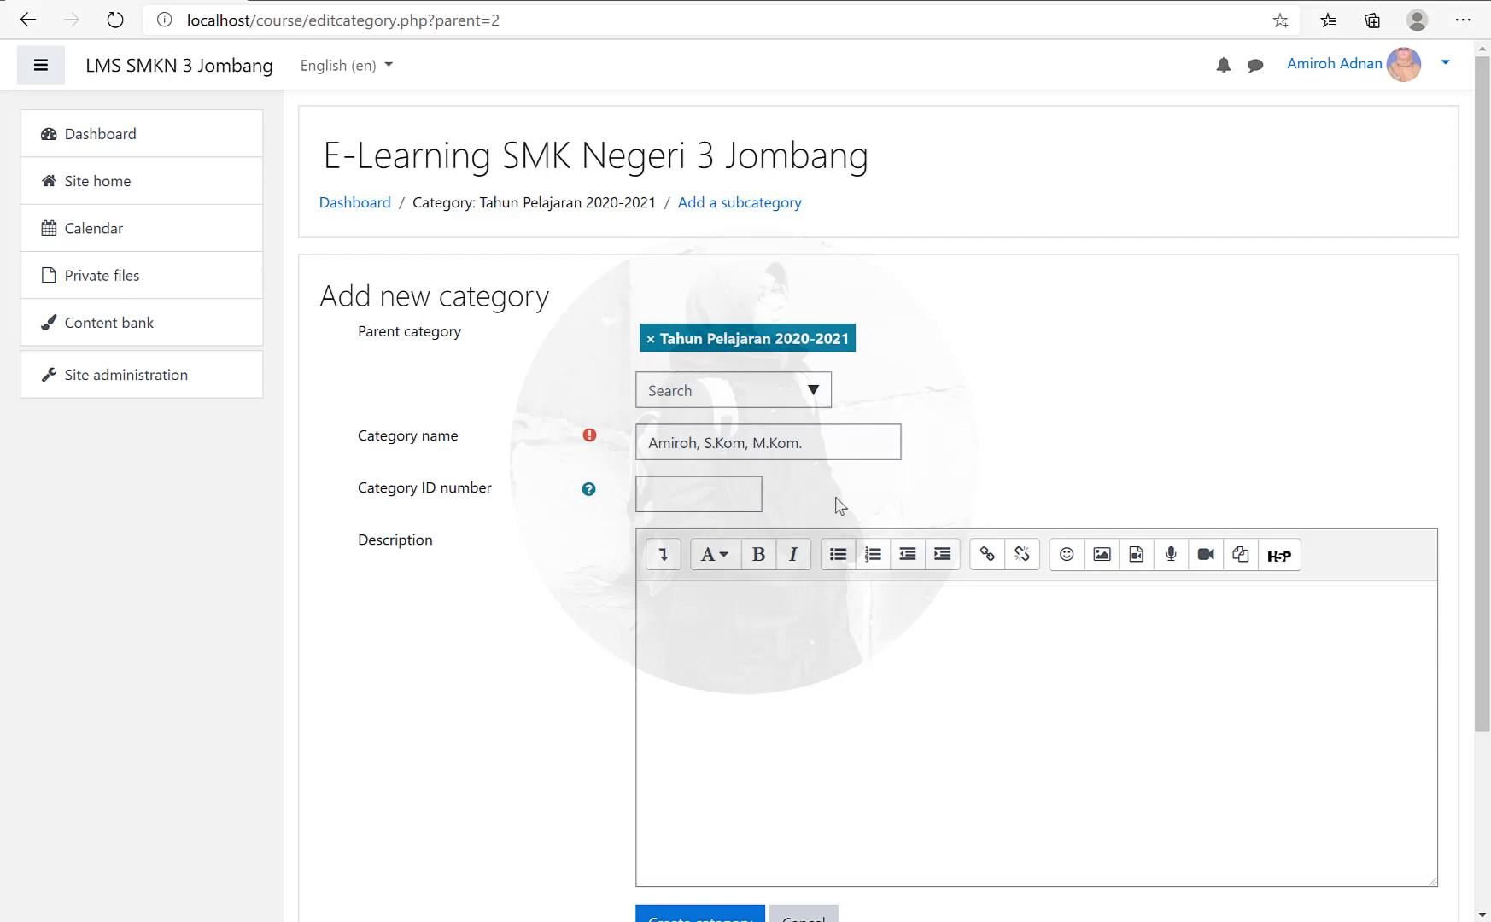
# Step: Begin the description with "Guru Pengampu Mata Pelajaran :" and list "- Pemrograman Dasar" and "- Teknologi Berbasis Jaringan Luas (WAN)" on separate lines
pyautogui.scroll(-3, 848, 511)
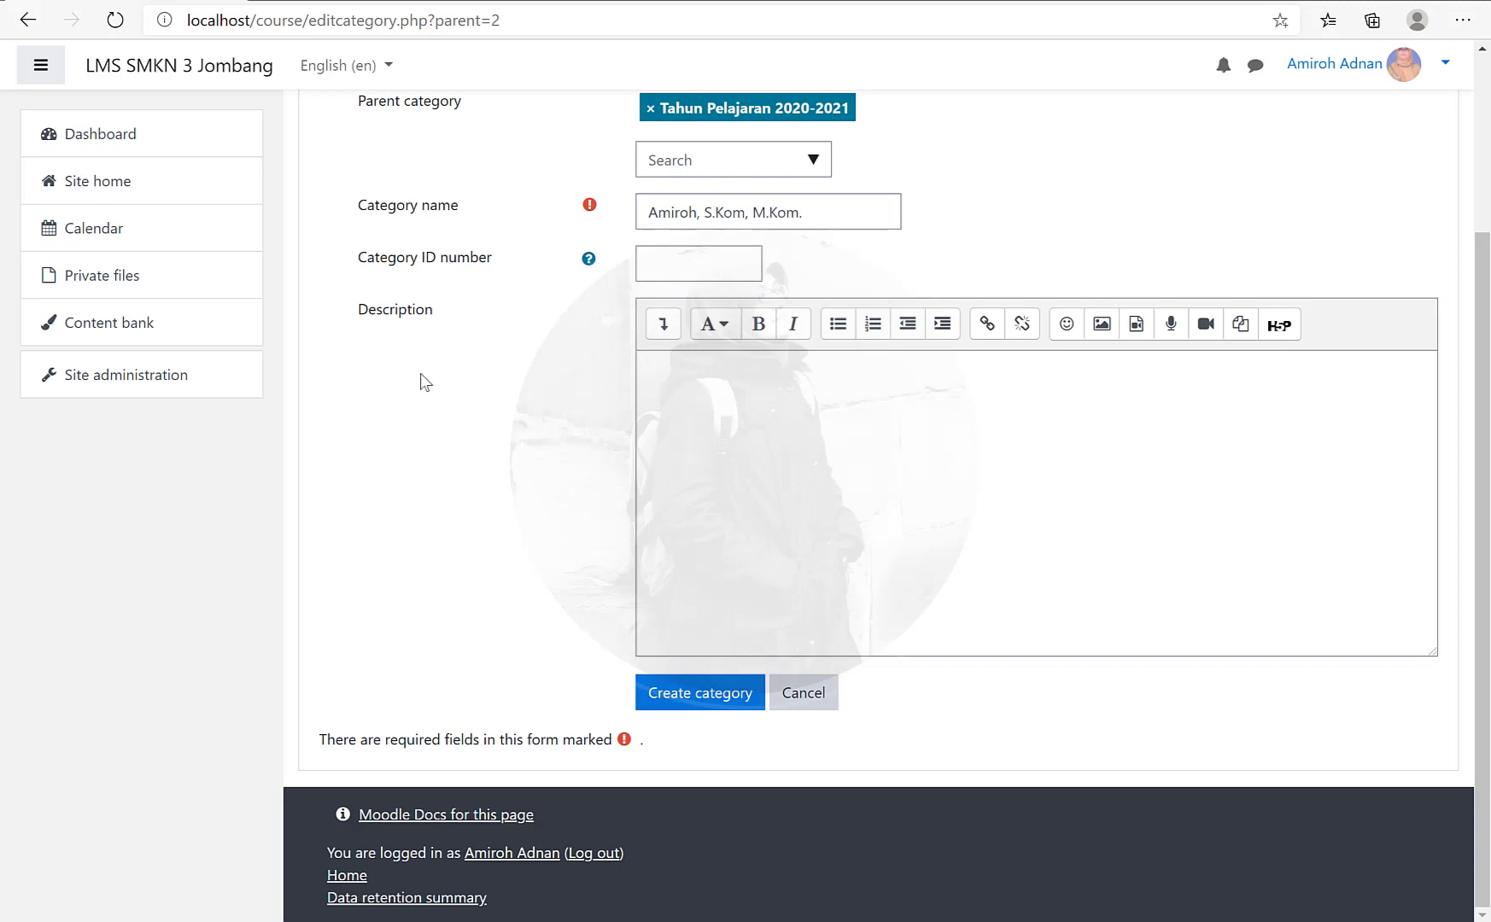
pyautogui.click(715, 406)
pyautogui.write('Guru Pengampu Mata Pelajaran :')
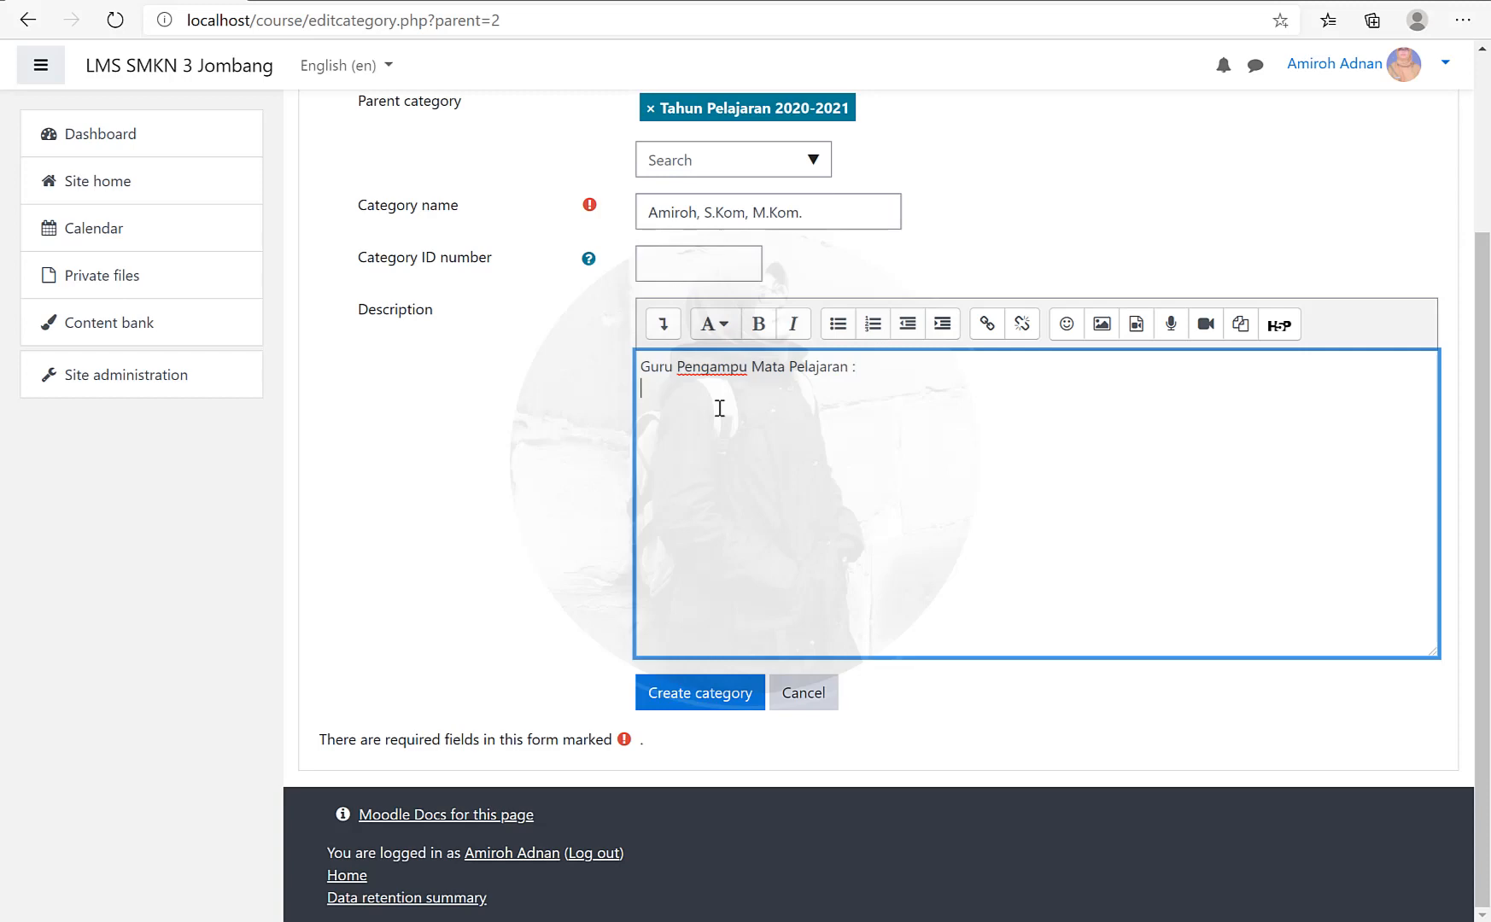
pyautogui.write('Pem')
pyautogui.write('rograman Da')
pyautogui.write('T')
pyautogui.write('eknologi Ber')
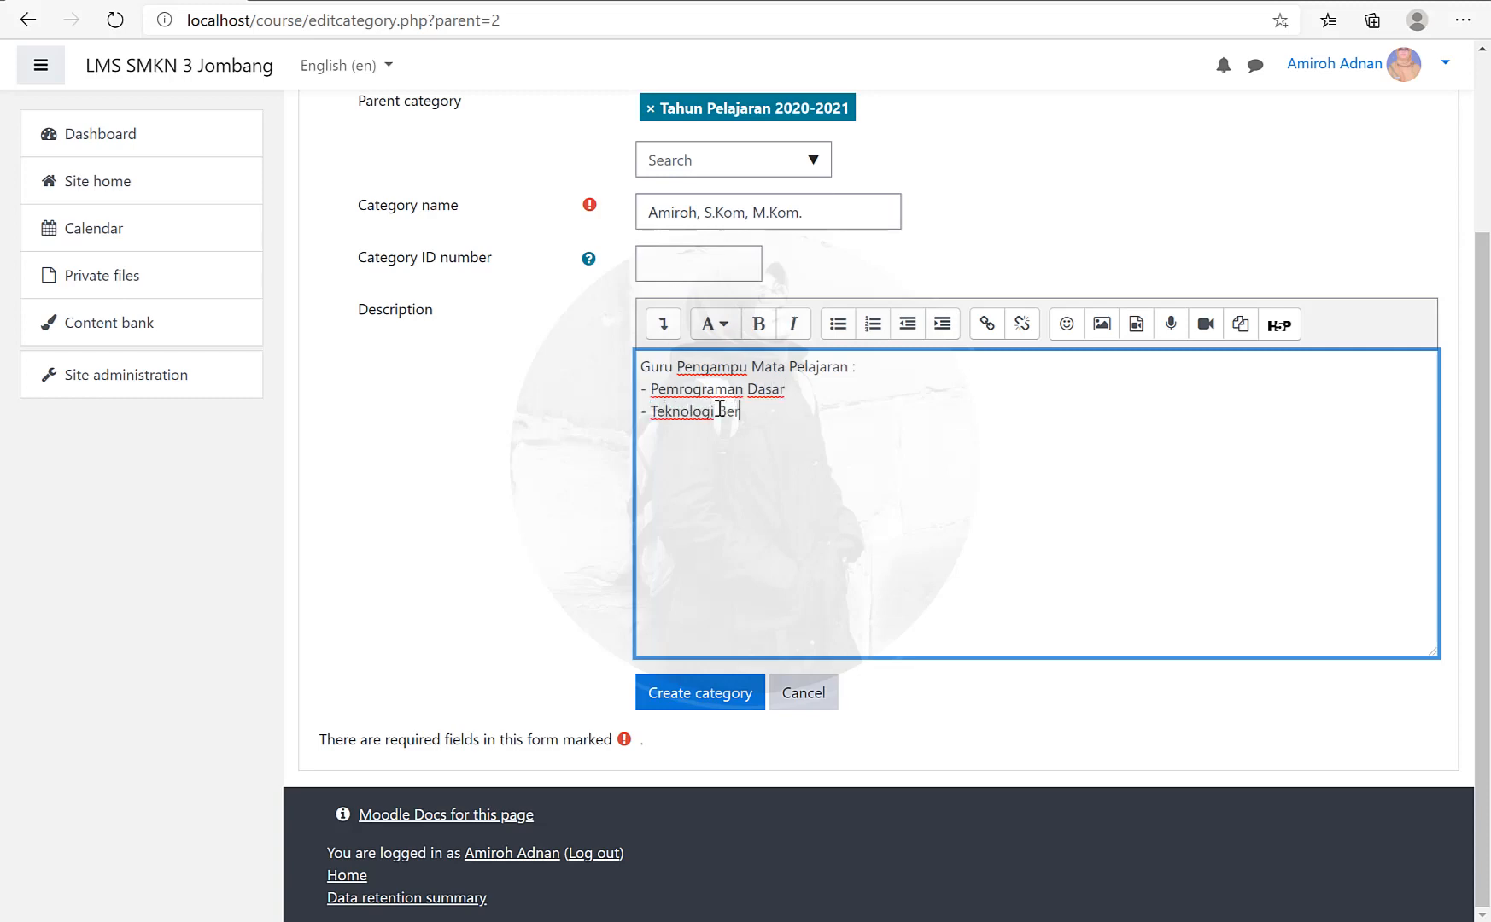
pyautogui.write('basis Jaringan Luas (WAN')
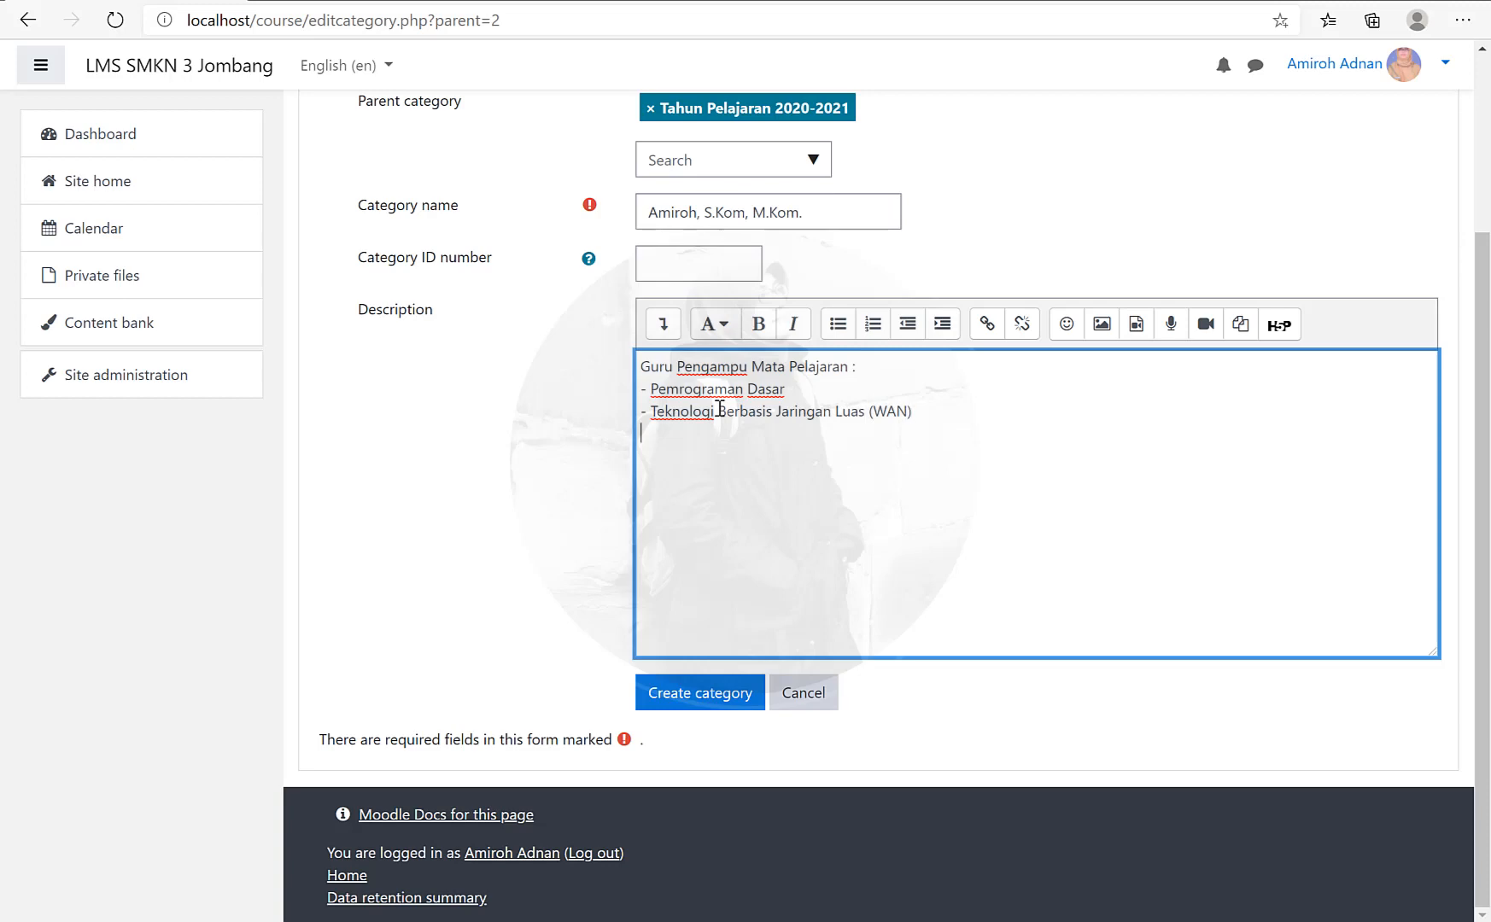
# Step: Add "- Administrasi Infrastruktur Jaringan" as the last line of the description, correcting any misspelling
pyautogui.write('- Admini')
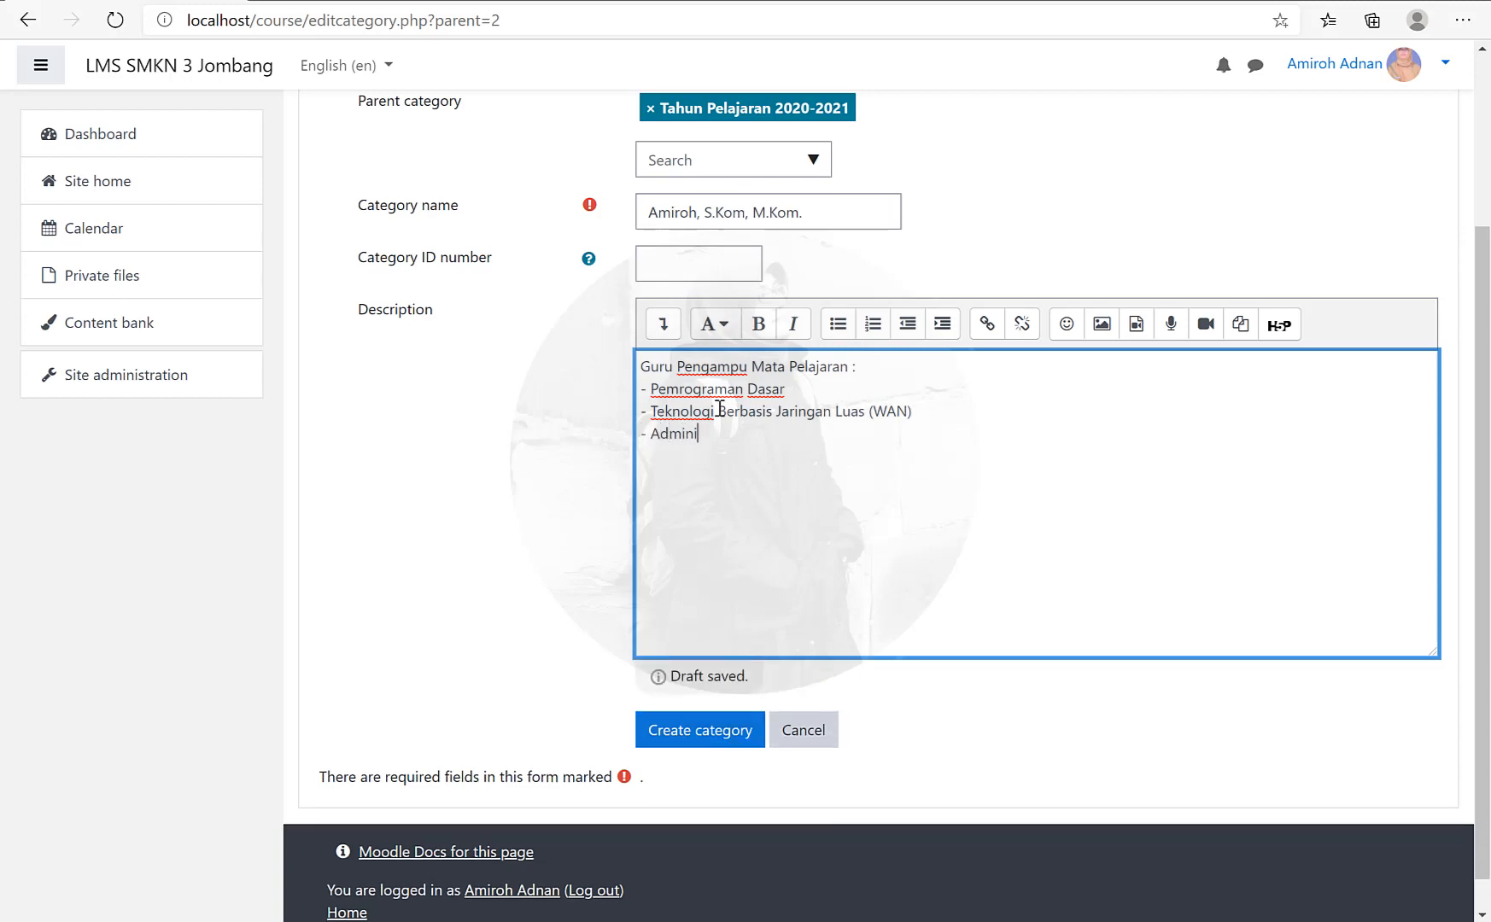
pyautogui.write('strasi Infrostruk')
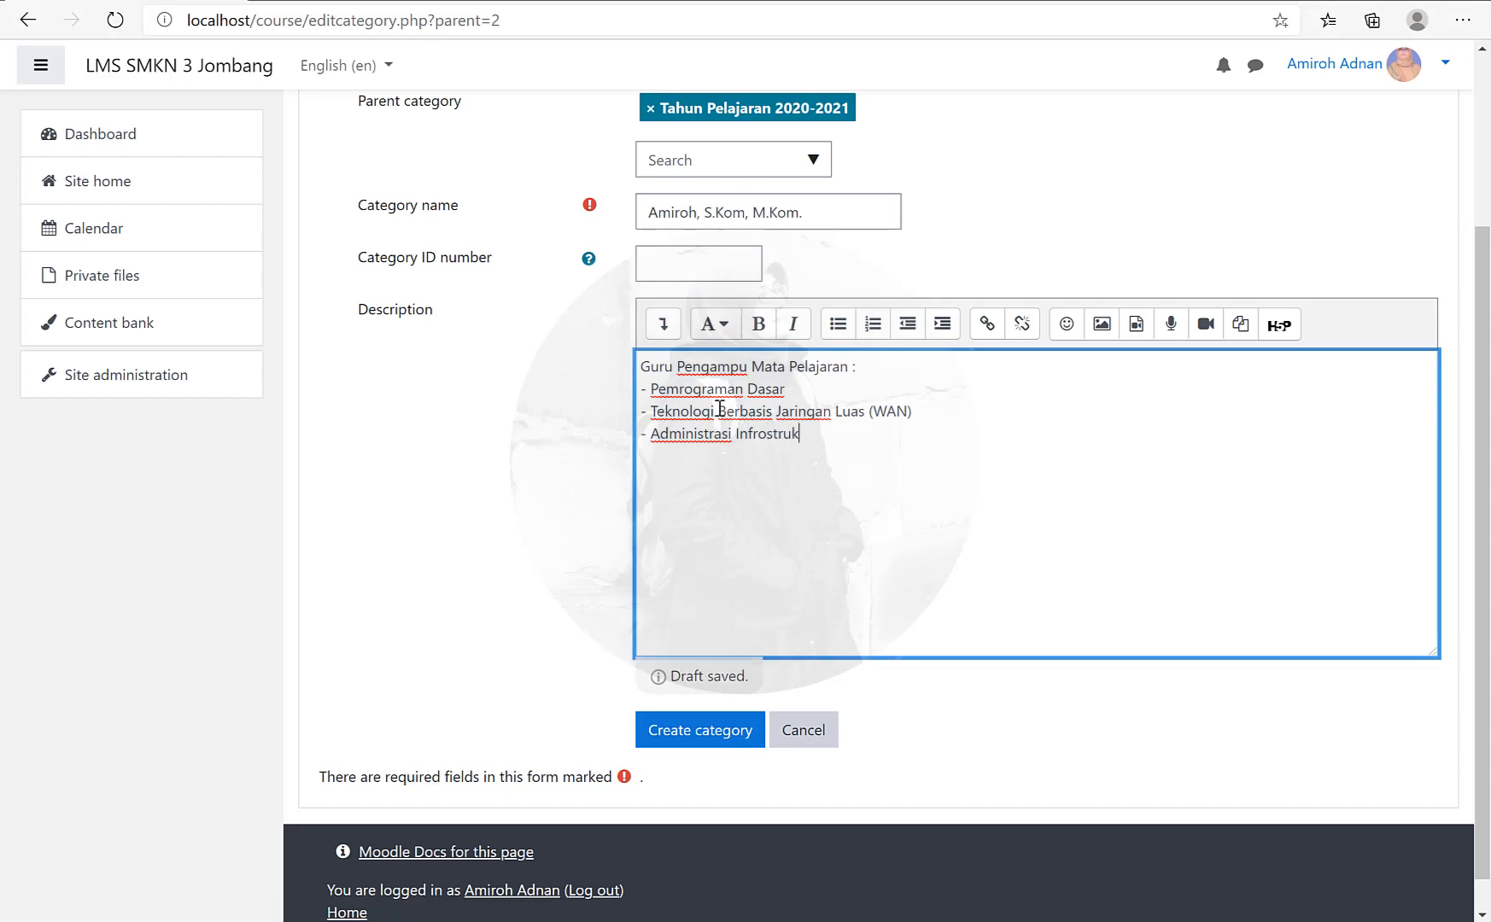
pyautogui.write('utur JArin')
pyautogui.press('BackSpace')
pyautogui.press('BackSpace')
pyautogui.press('BackSpace')
pyautogui.press('BackSpace')
pyautogui.press('BackSpace')
pyautogui.press('BackSpace')
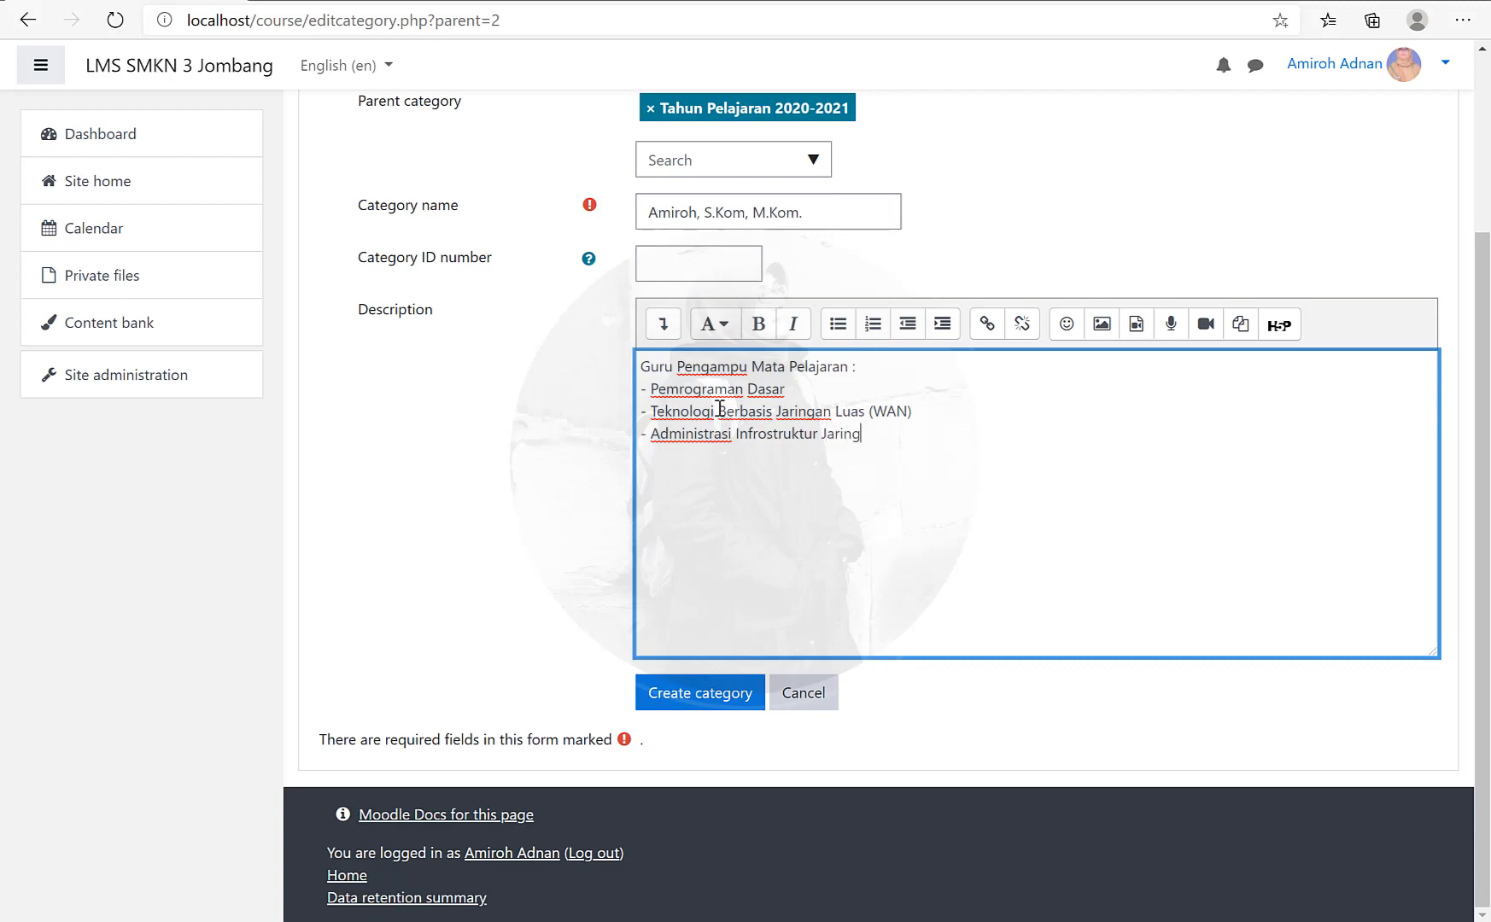
pyautogui.click(533, 427)
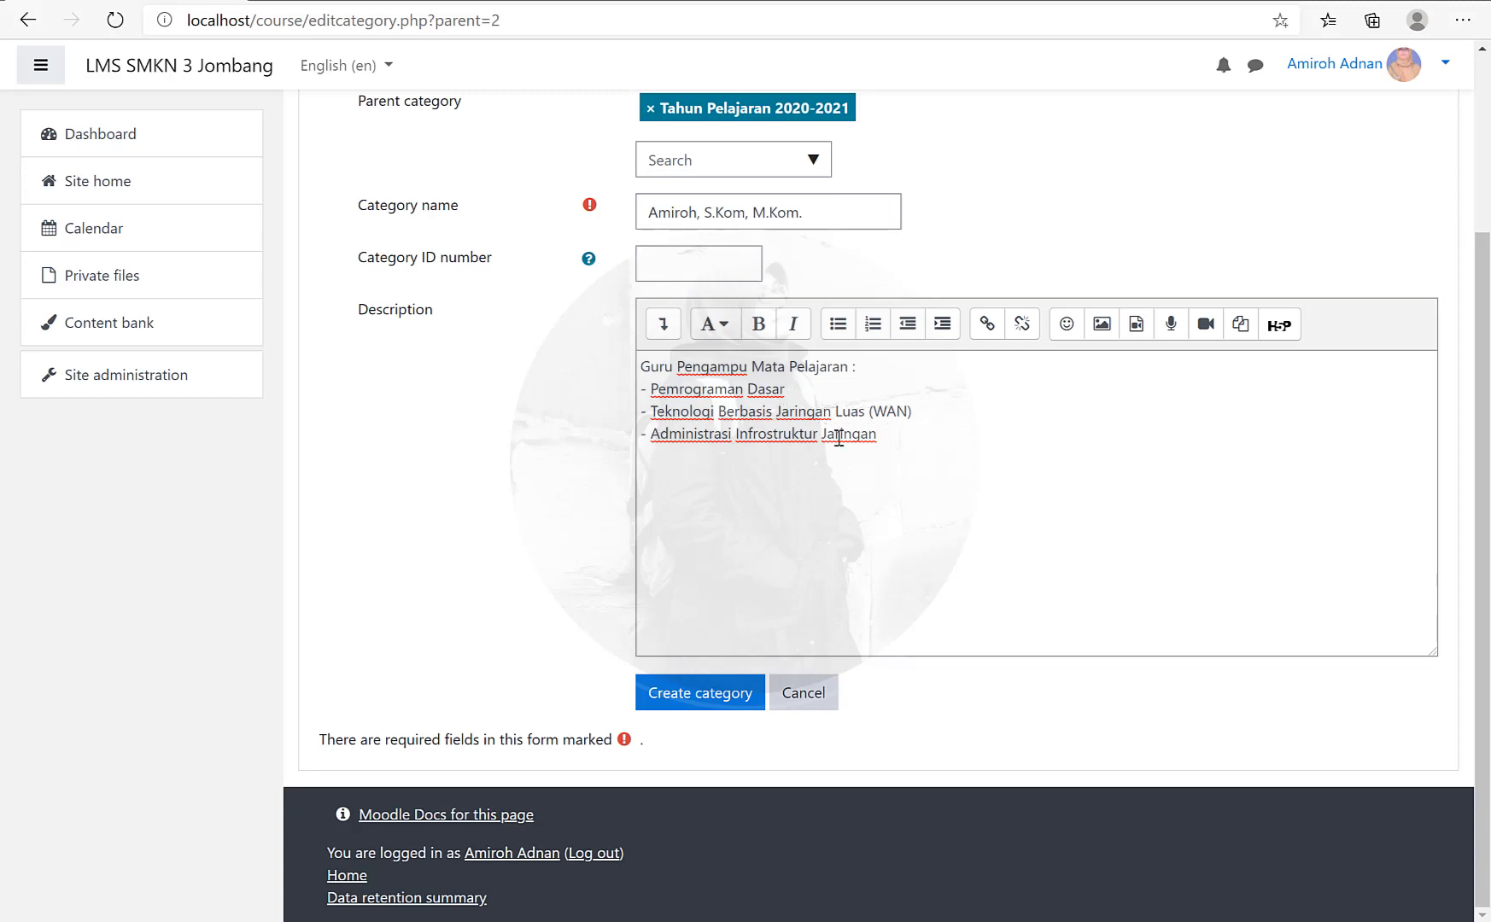
pyautogui.click(768, 436)
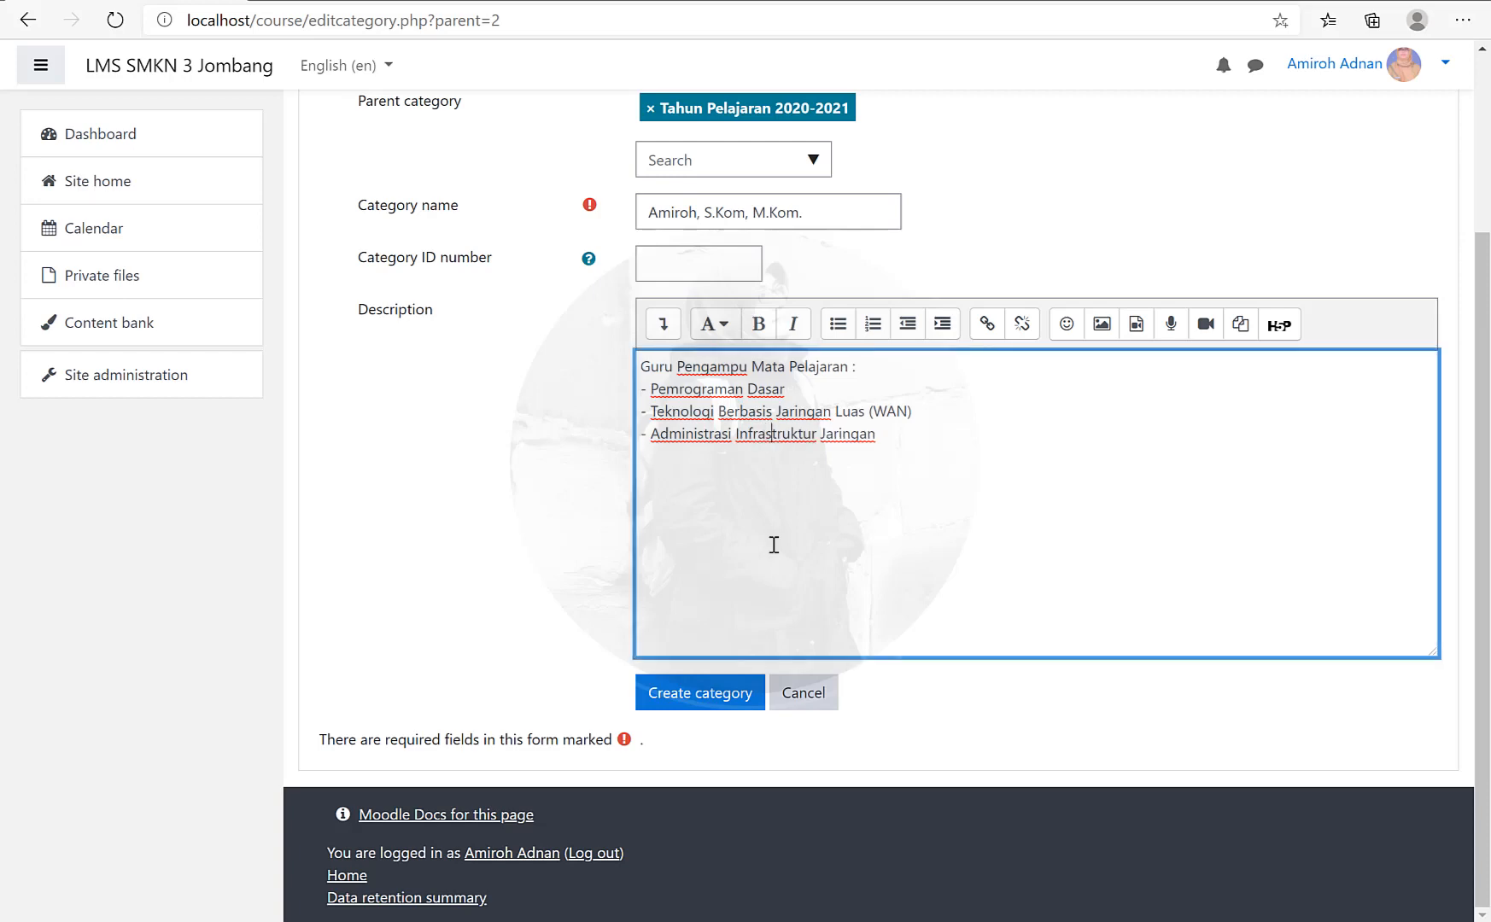
# Step: Create the teacher's subcategory and review it in the course category list
pyautogui.click(692, 705)
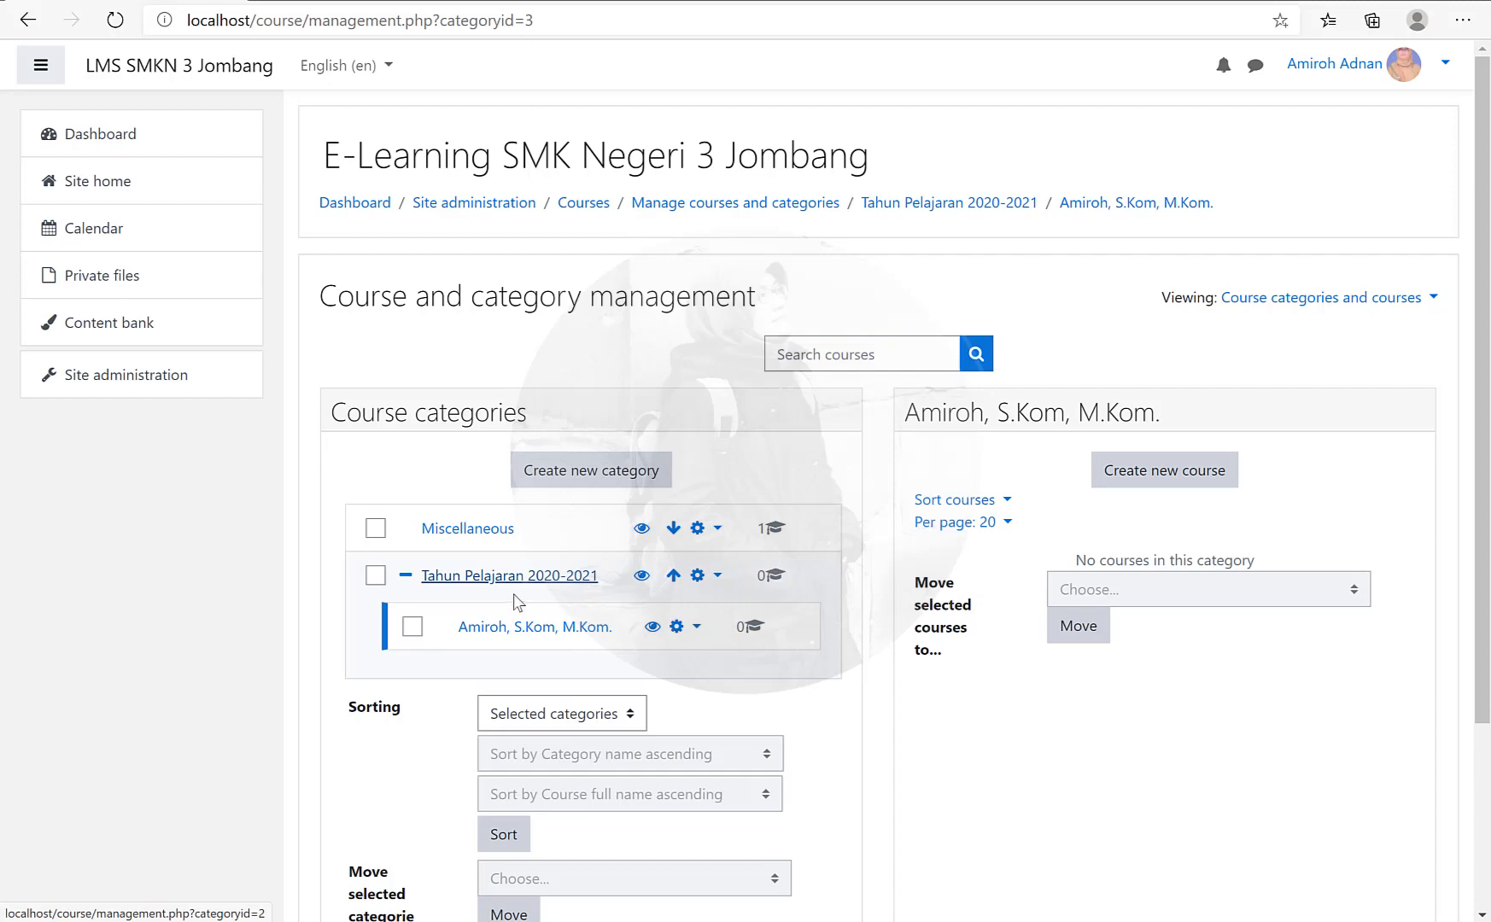
pyautogui.scroll(-2, 577, 615)
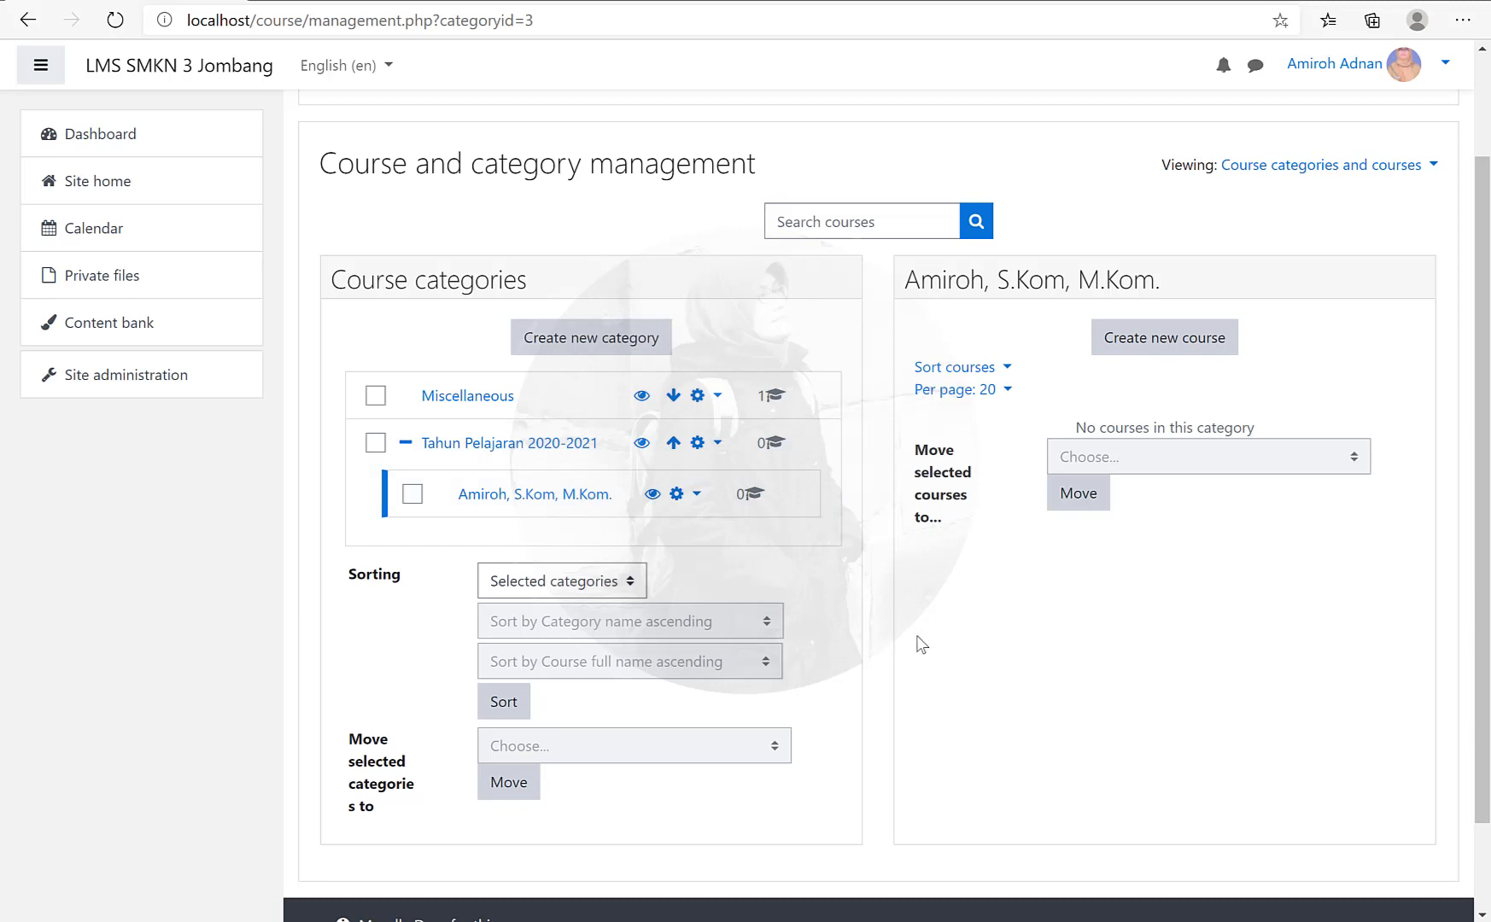
pyautogui.scroll(3, 930, 644)
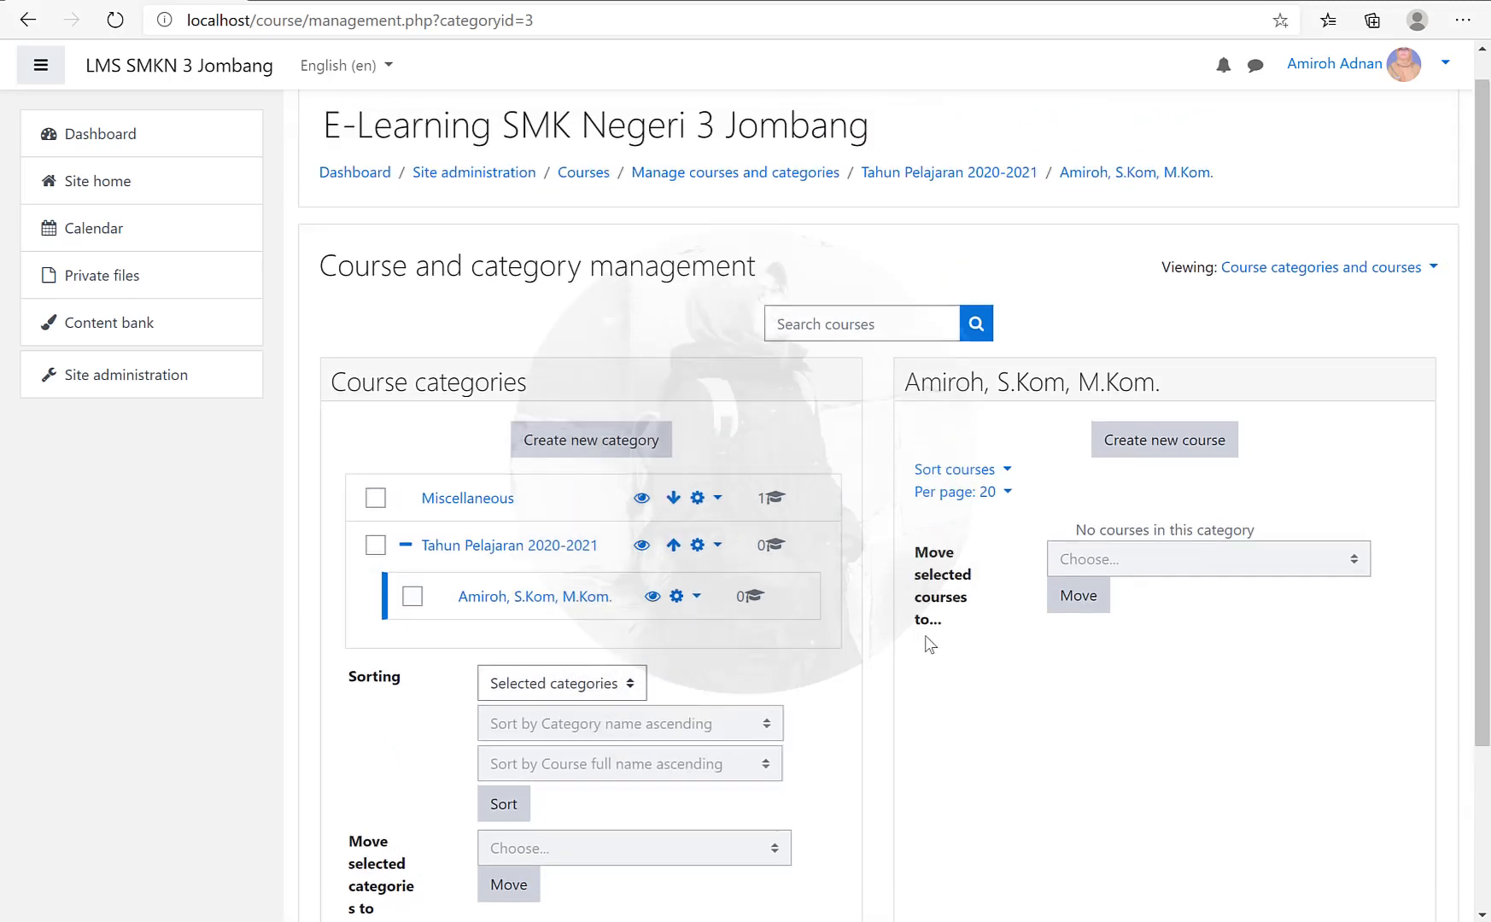